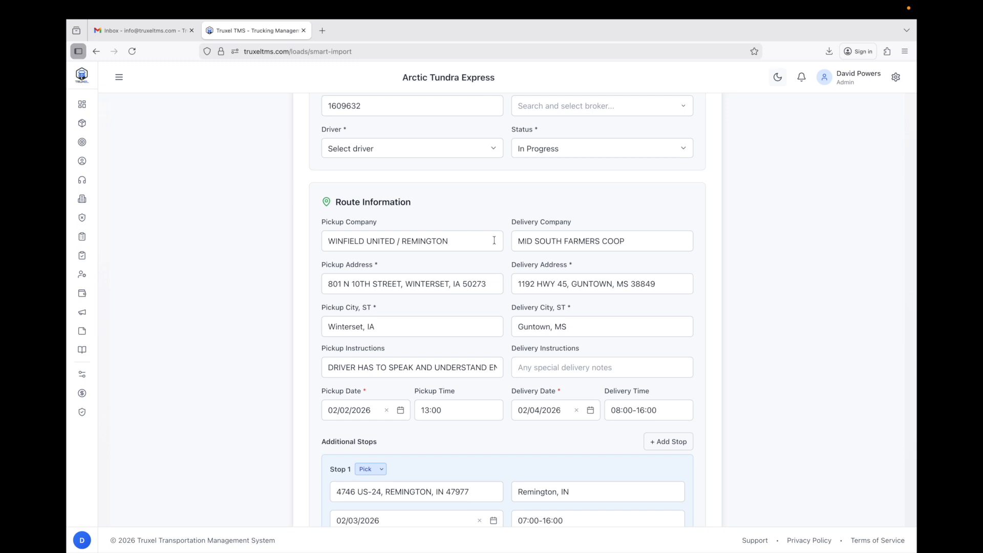
Review the imported load 1609632 form, starting at the delivery instructions field.
left_click(558, 367)
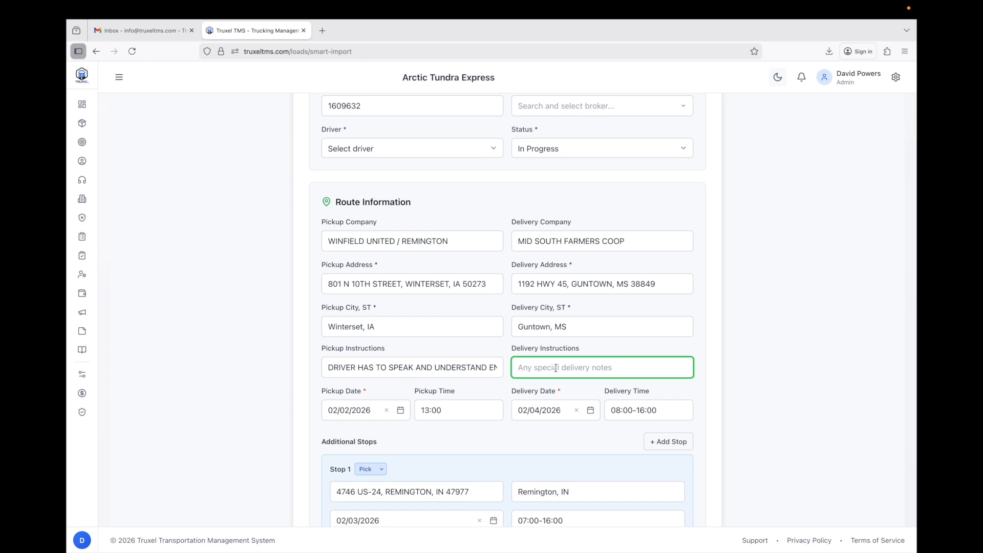
scroll(556, 369, "down", 2)
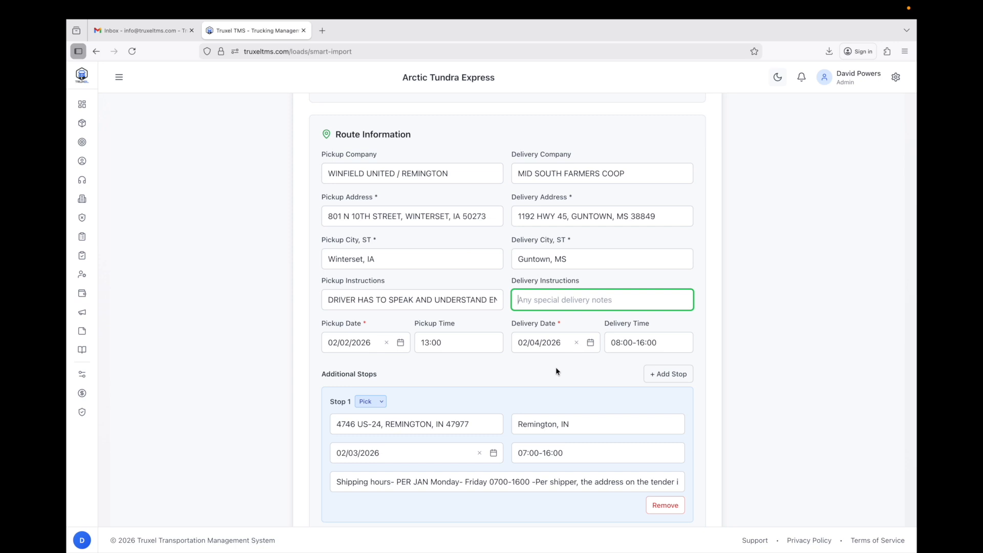
scroll(556, 370, "down", 5)
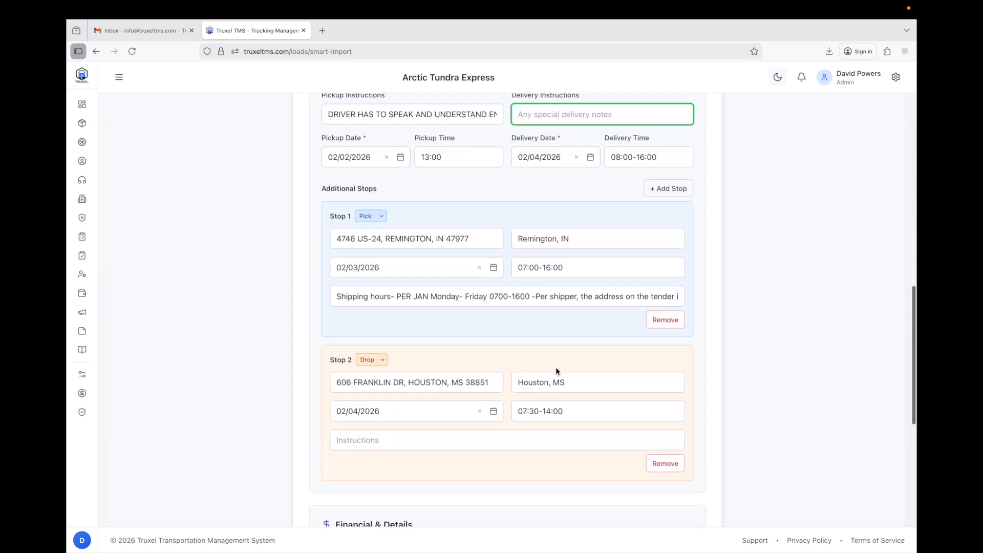
scroll(556, 367, "up", 5)
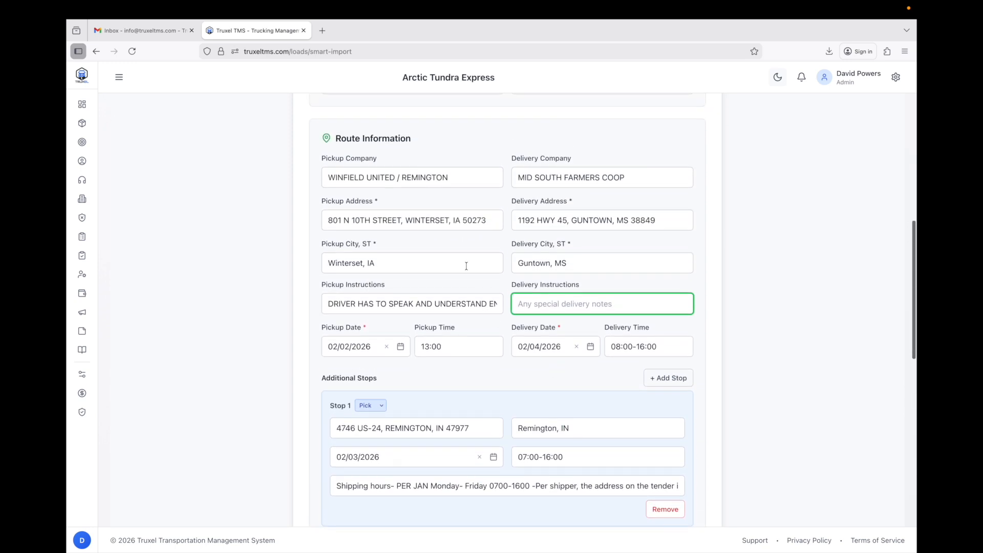
scroll(536, 385, "down", 5)
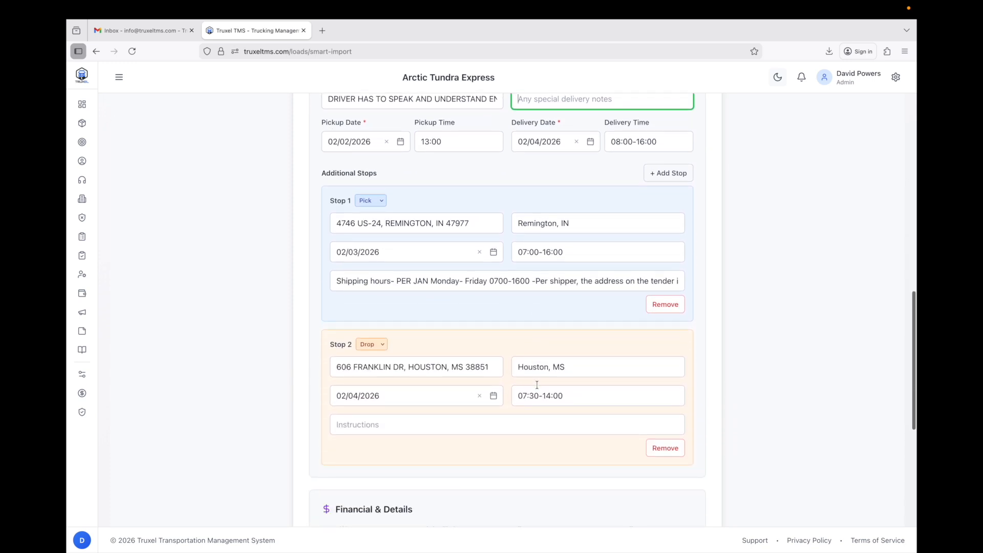
scroll(690, 353, "down", 5)
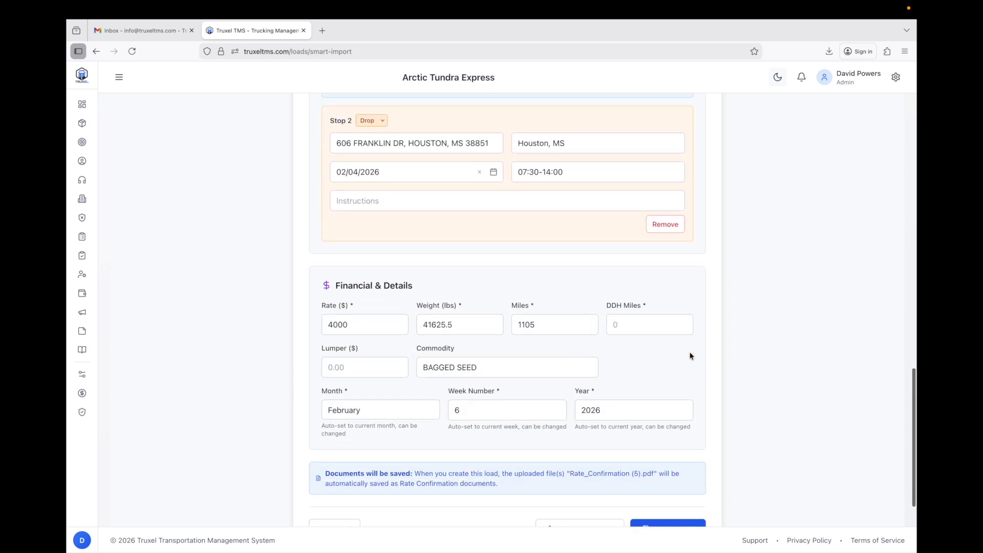
scroll(692, 361, "down", 2)
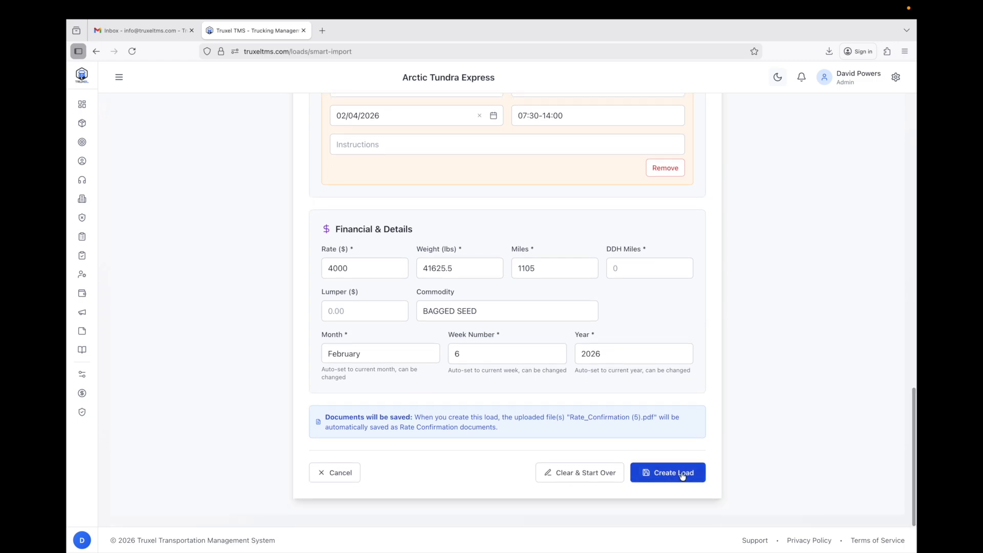
scroll(726, 440, "up", 15)
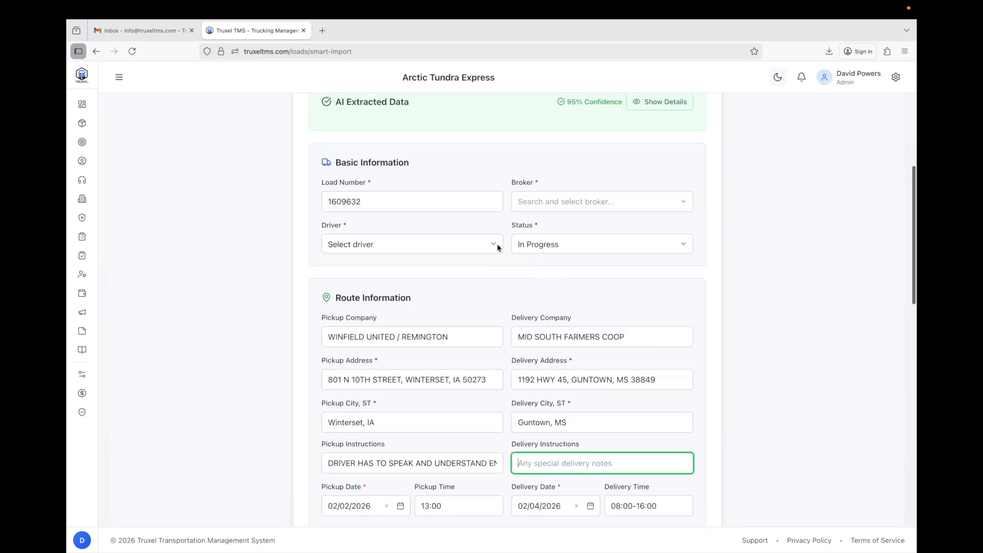
Assign a driver, set broker TA SERVICES INC via MC 183070, and create the load.
left_click(484, 244)
left_click(468, 254)
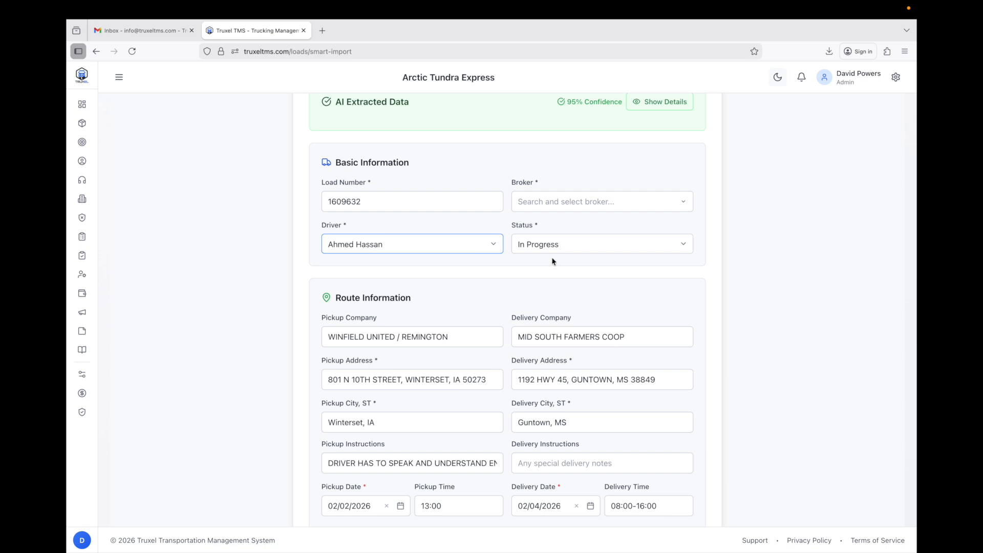
left_click(632, 203)
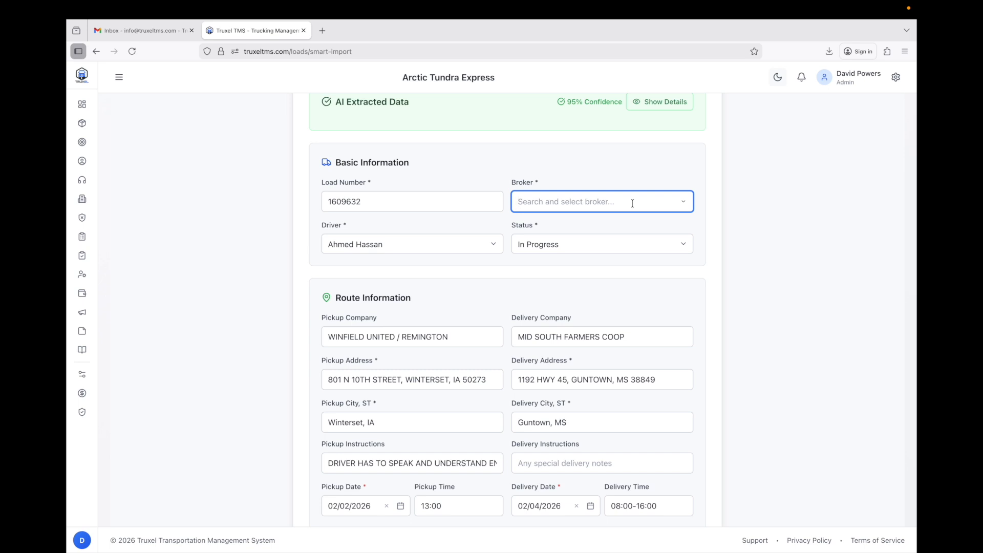
type("183070")
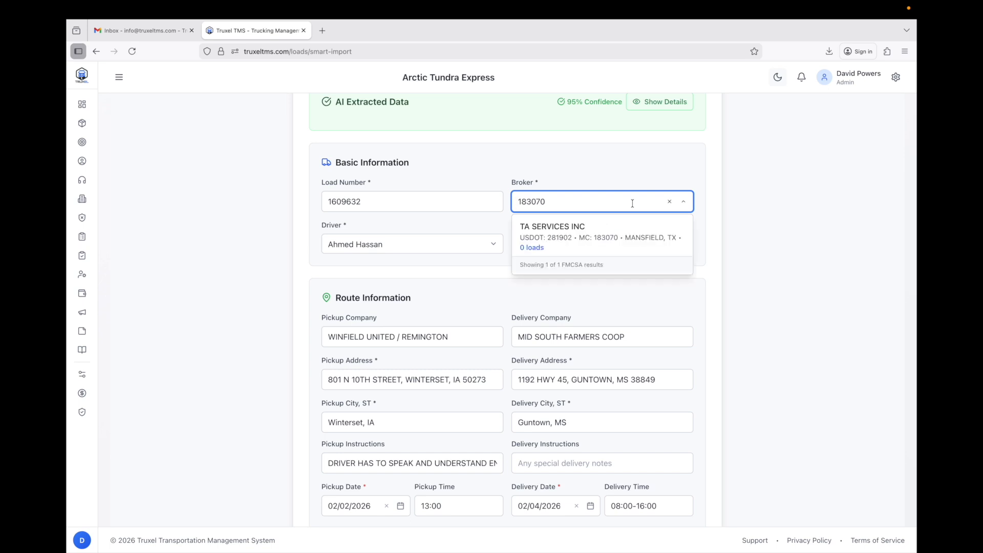
left_click(634, 237)
scroll(725, 228, "down", 10)
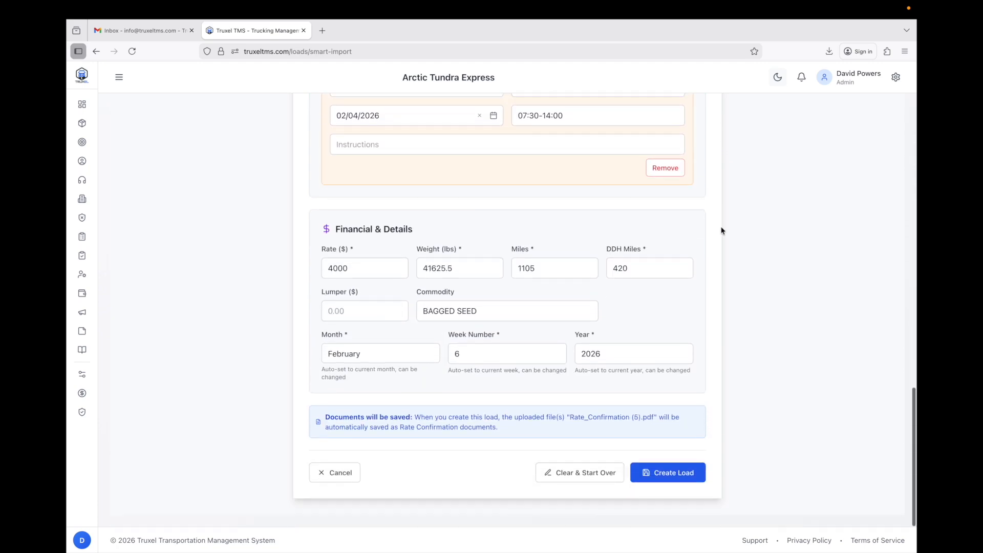
left_click(665, 477)
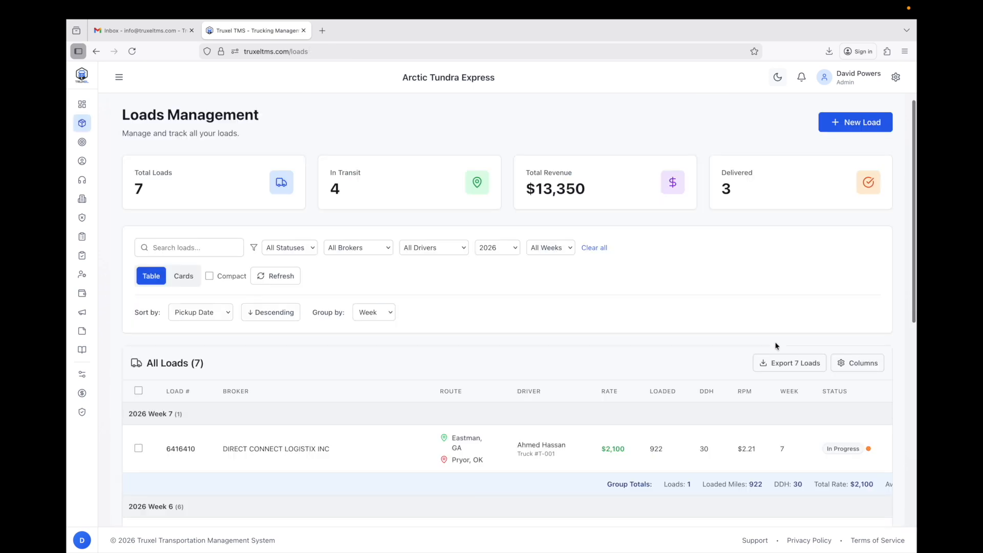
Scroll the Loads Management list down to load 1609632 in the 2026 Week 6 group.
scroll(666, 326, "down", 7)
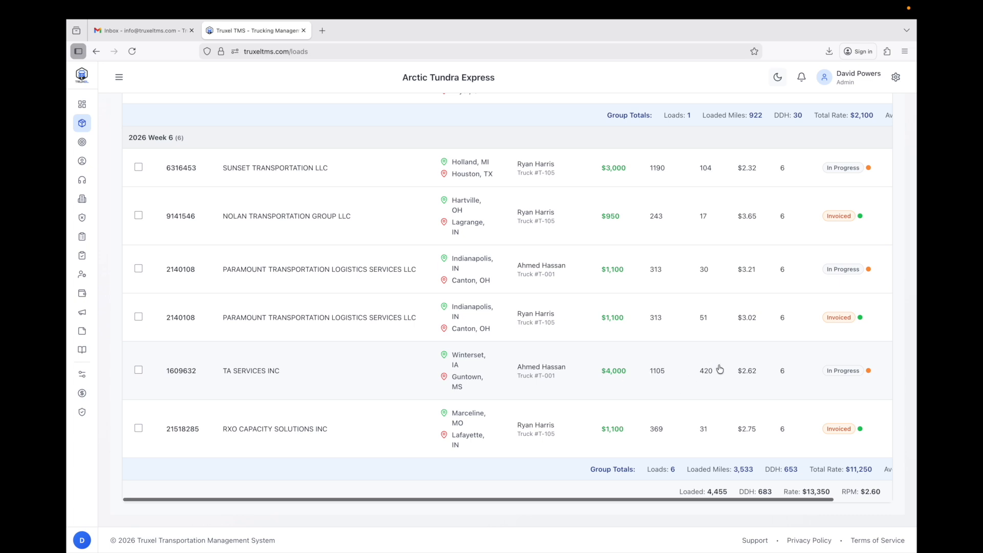
Open load 1609632 and scroll to its Documents section showing Rate_Confirmation.pdf.
left_click(225, 374)
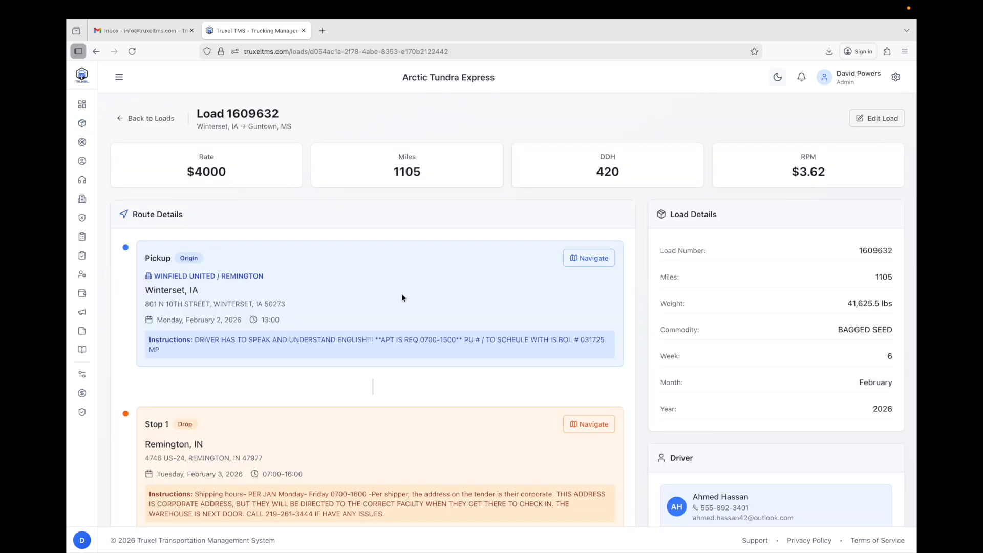
scroll(468, 262, "down", 1)
scroll(468, 258, "down", 10)
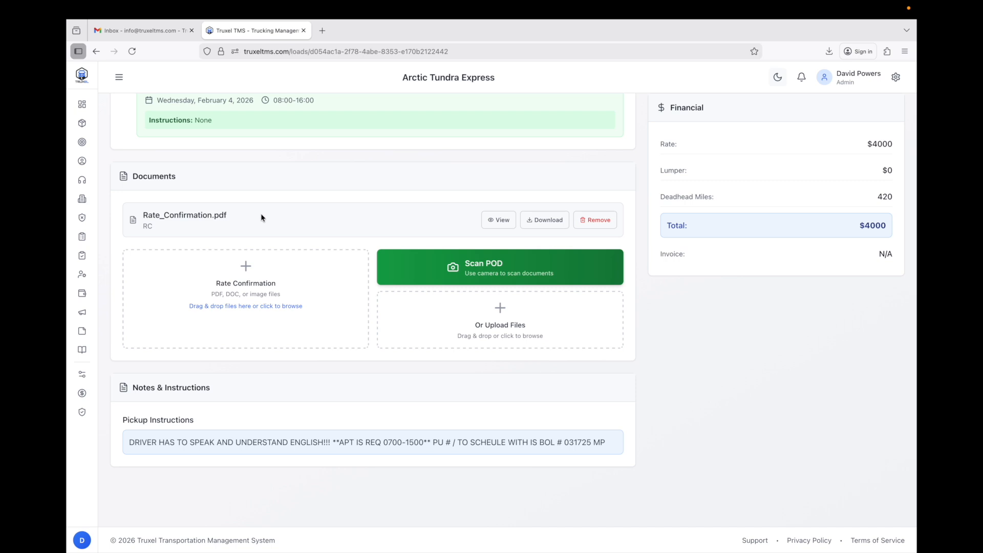
left_click(506, 220)
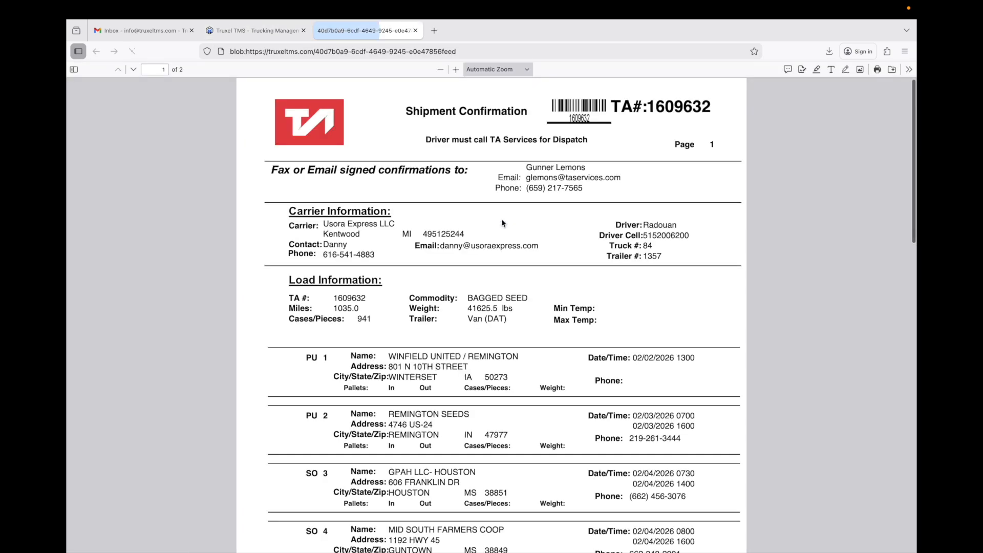
scroll(468, 193, "down", 3)
left_click(415, 30)
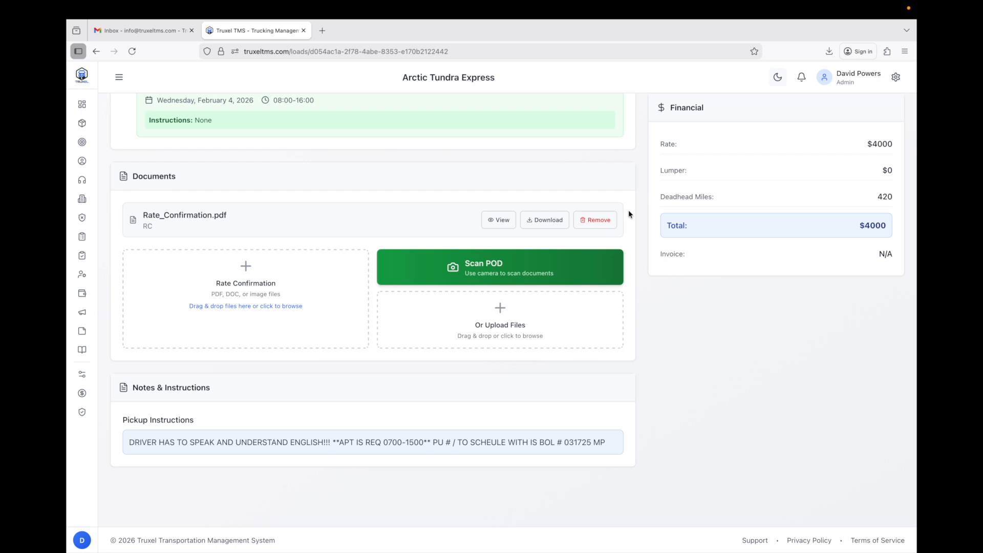
Start a POD scan without camera access and load IMG_3084.jpeg from Downloads.
left_click(551, 267)
left_click(400, 153)
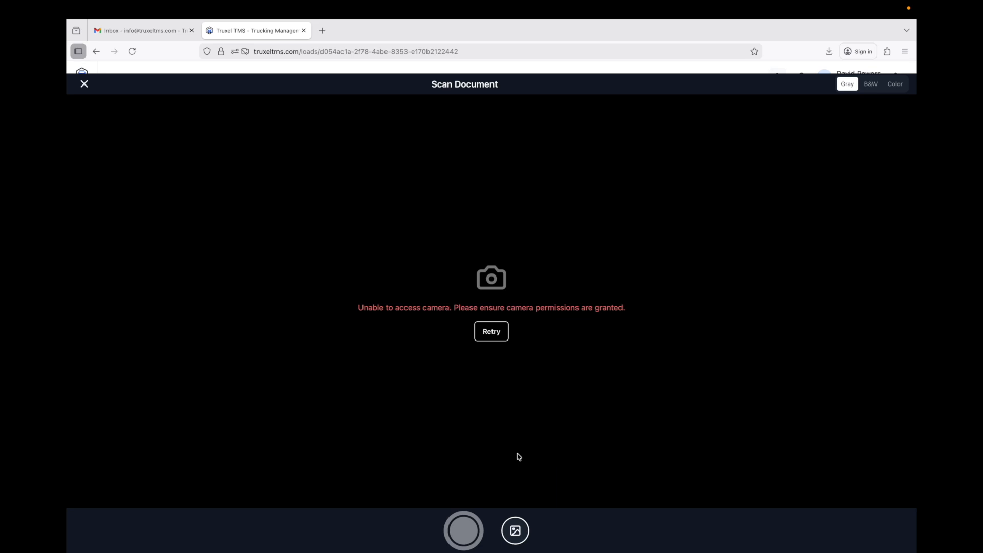
left_click(515, 531)
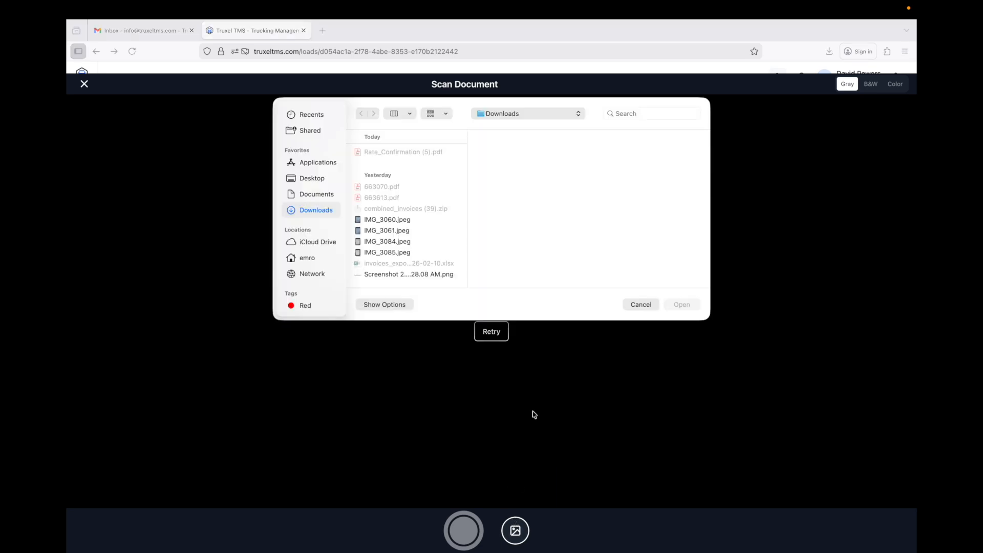
left_click(640, 304)
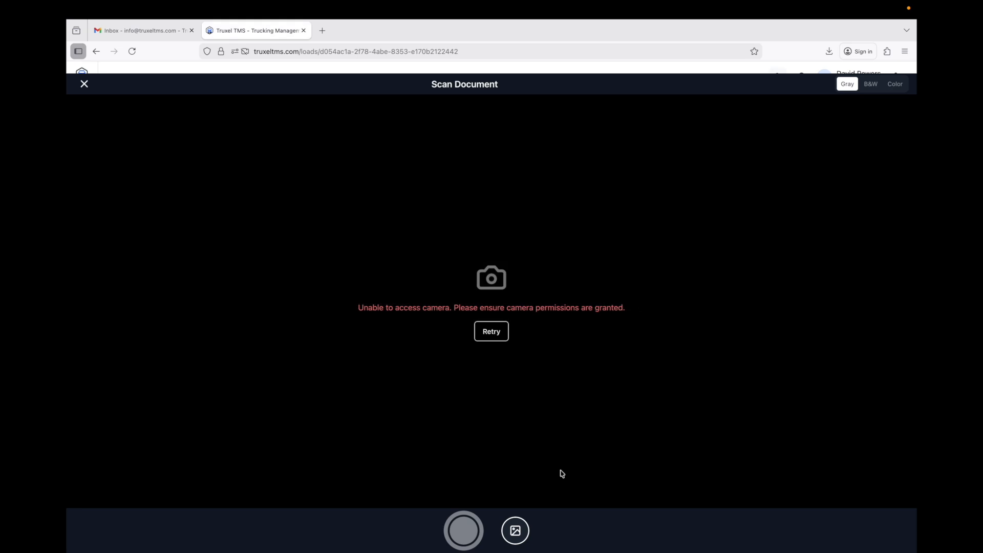
left_click(515, 531)
left_click(400, 242)
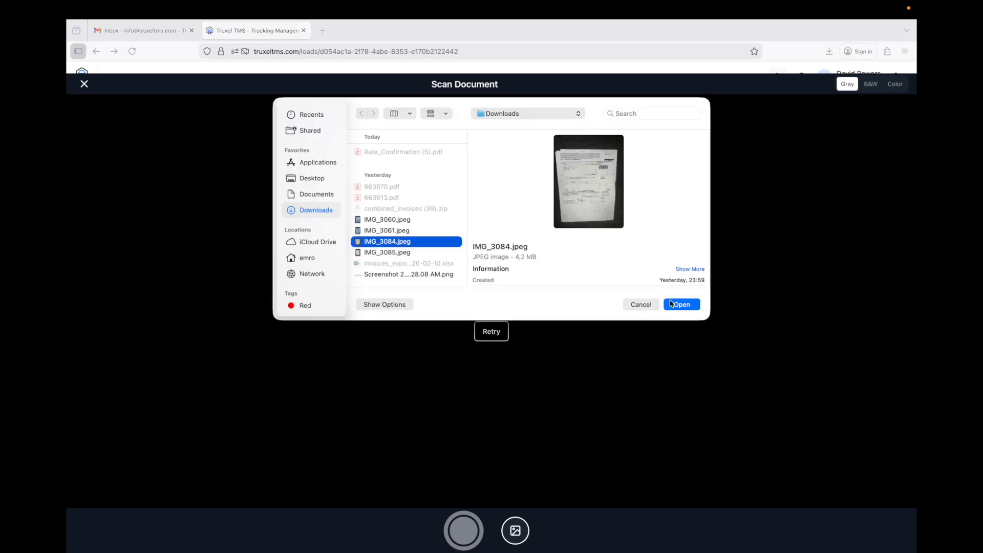
left_click(681, 305)
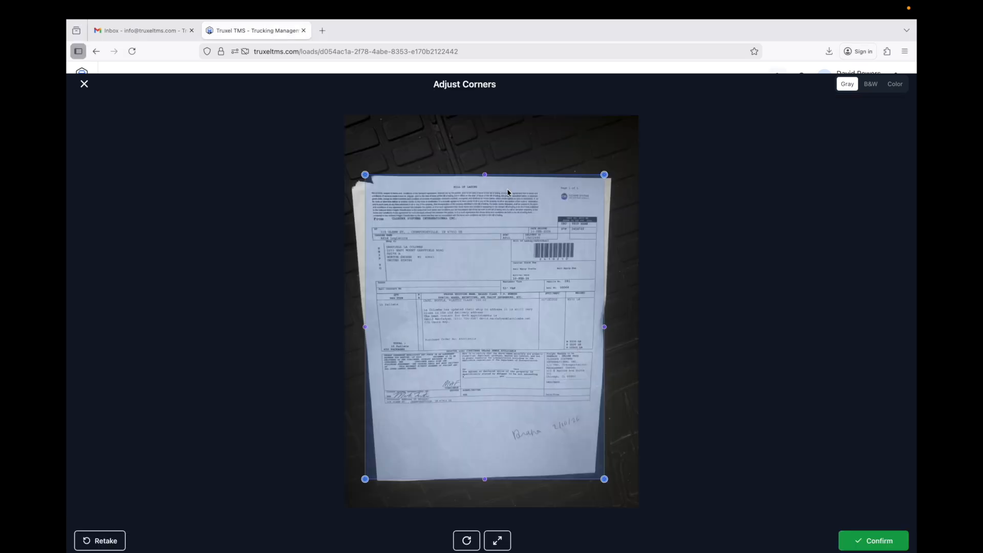
Crop the bill of lading photo to its page corners and save it as a POD scan.
left_click_drag(365, 175, 352, 176)
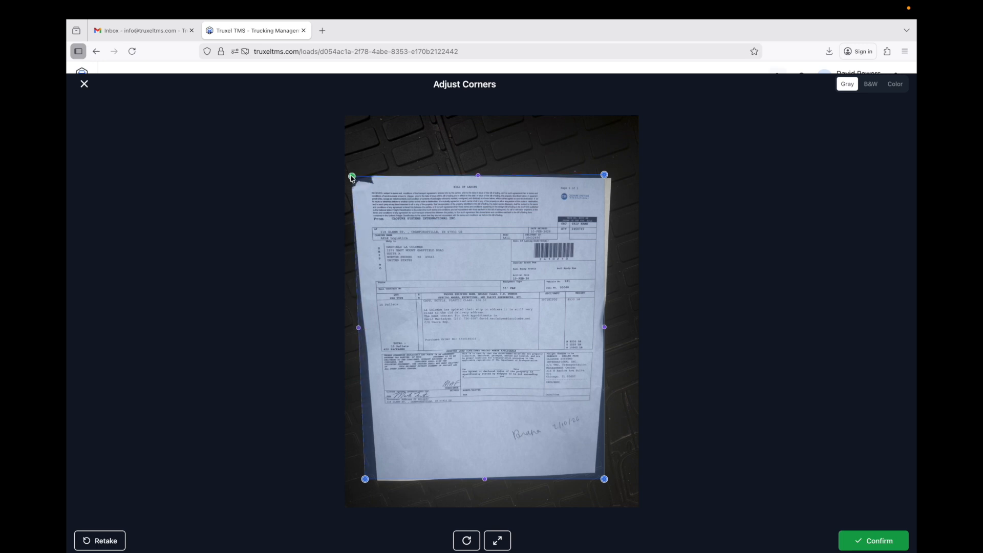
left_click_drag(365, 479, 378, 483)
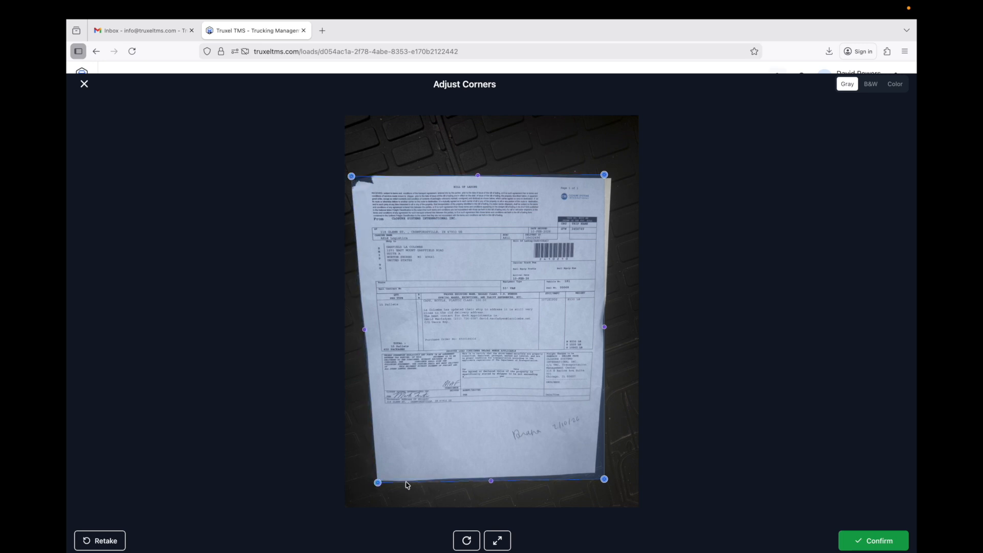
left_click_drag(604, 479, 595, 471)
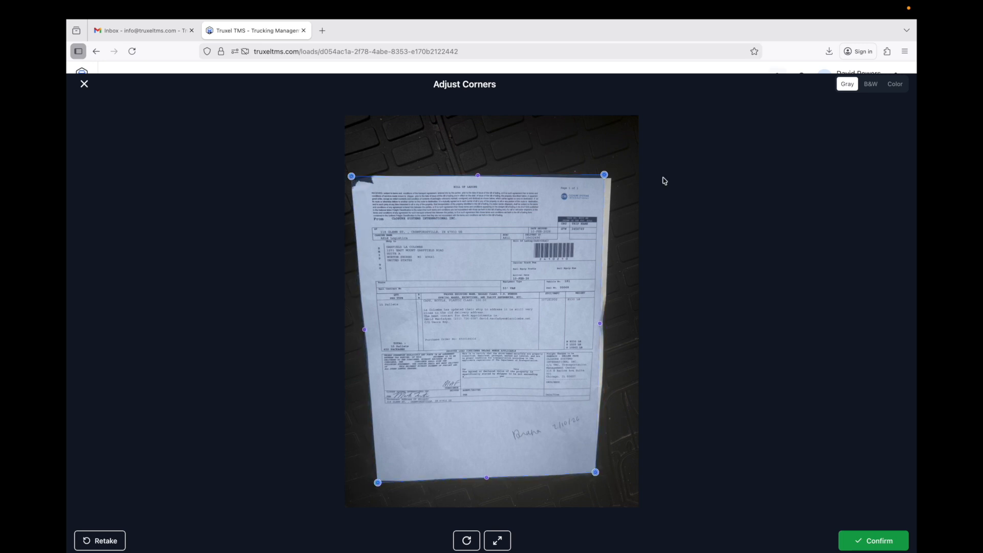
left_click_drag(604, 175, 613, 178)
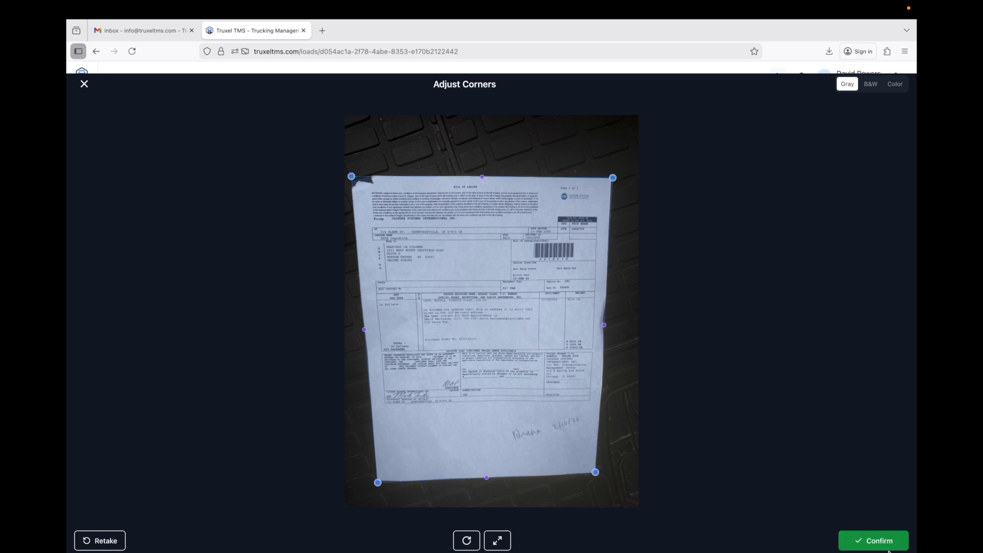
left_click(873, 541)
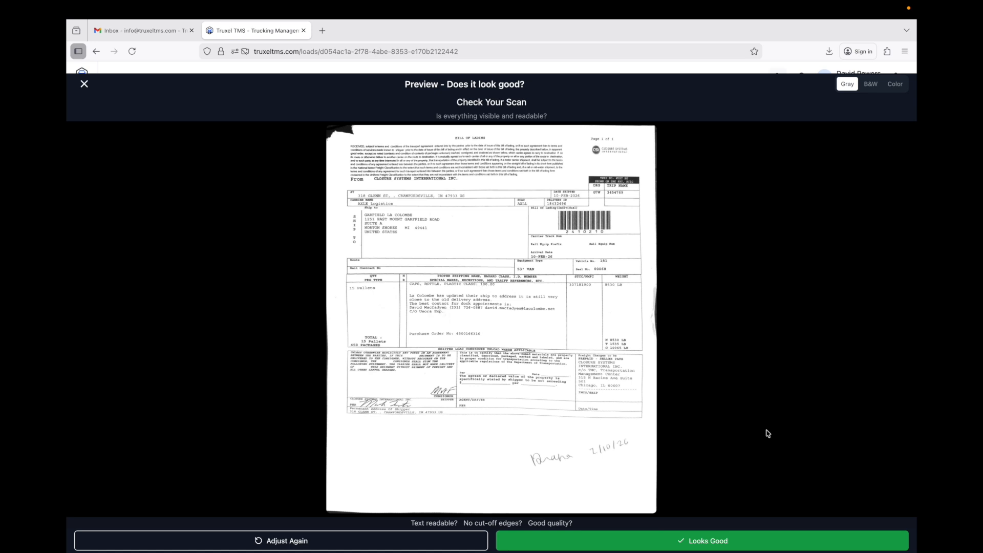
left_click(711, 547)
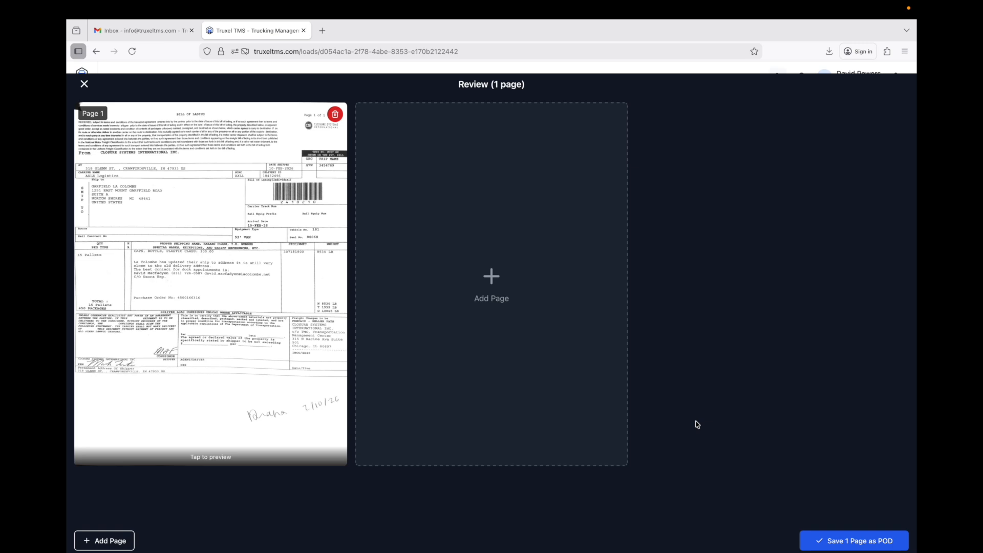
left_click(844, 541)
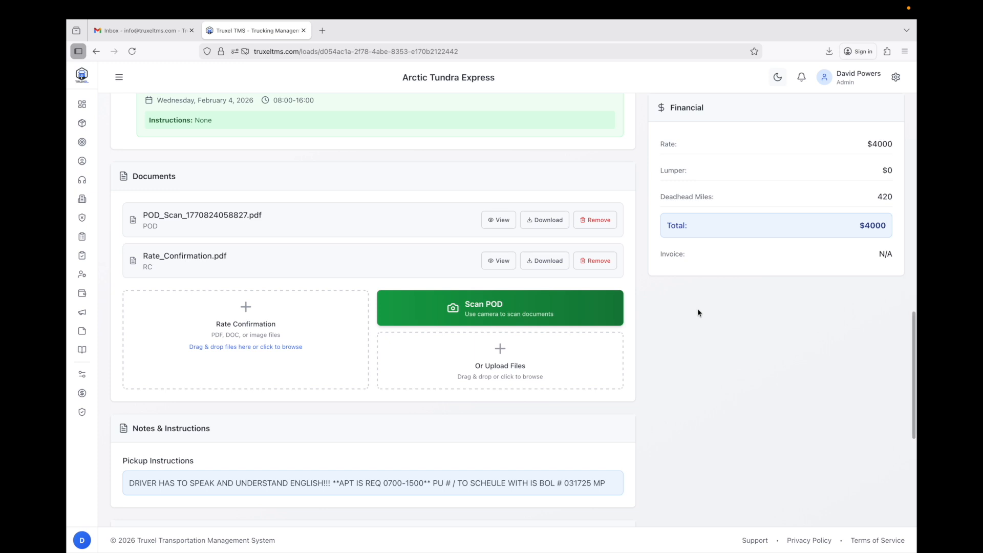
View the POD scan PDF in its own tab, then return to the load page.
scroll(698, 313, "up", 1)
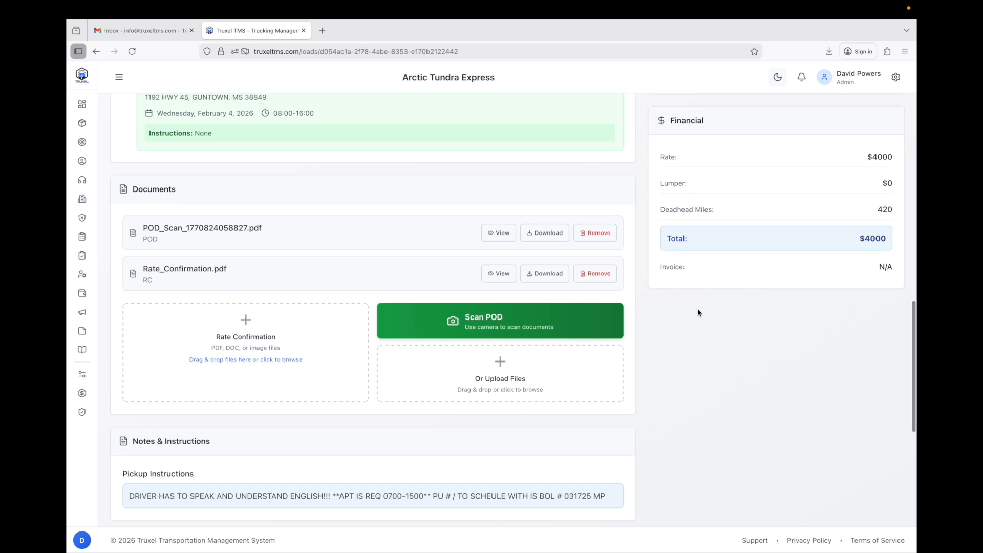
scroll(698, 309, "down", 1)
scroll(697, 309, "up", 1)
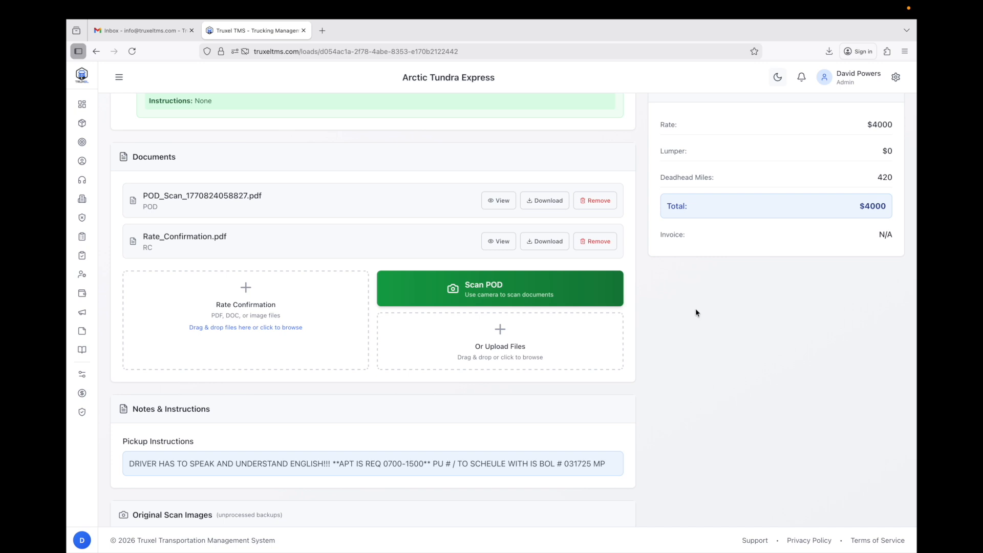
left_click(499, 202)
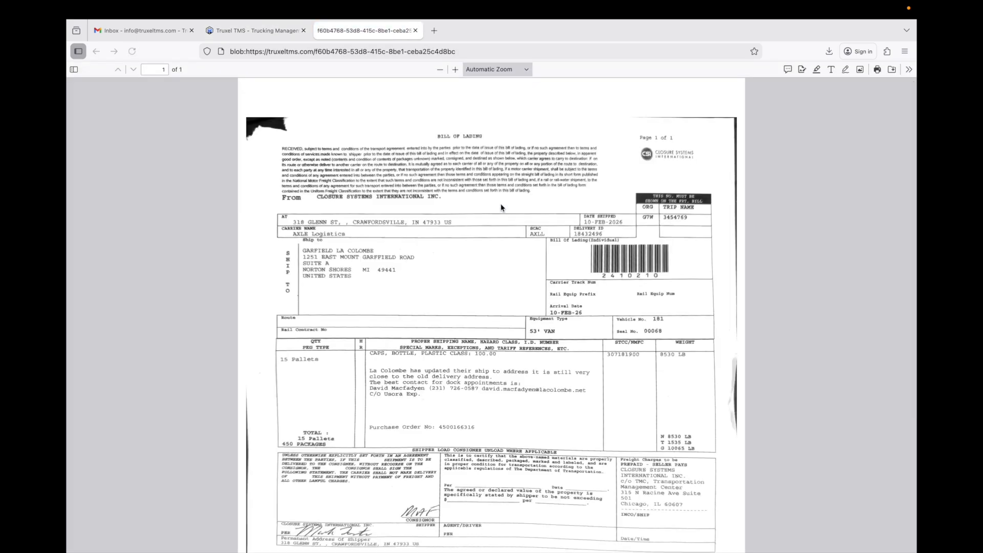
scroll(501, 208, "down", 3)
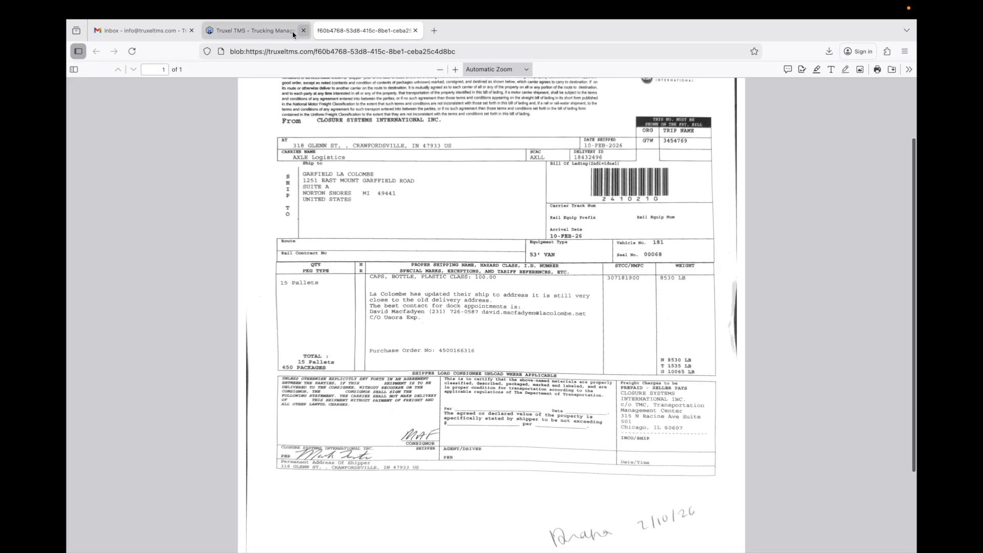
left_click(277, 32)
scroll(290, 143, "down", 5)
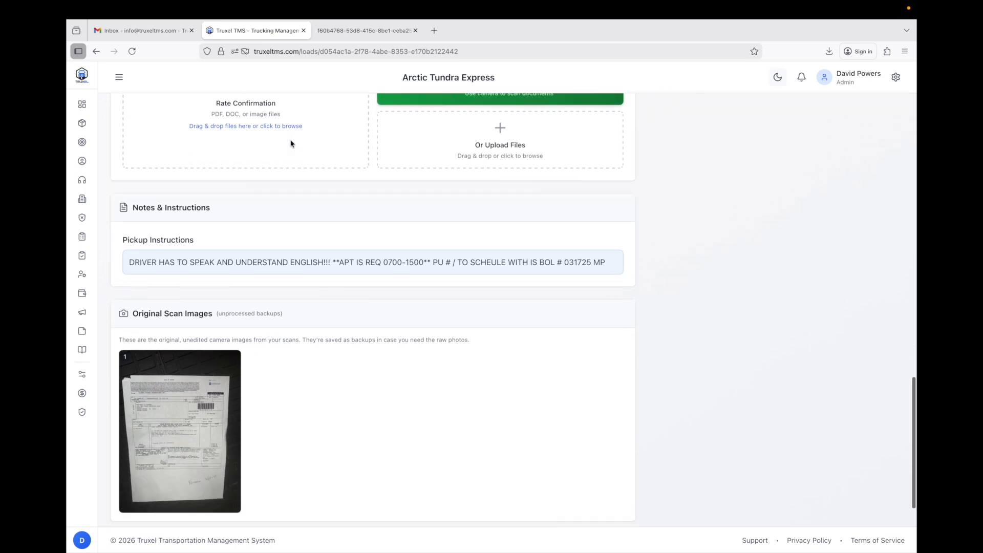
left_click_drag(133, 259, 211, 262)
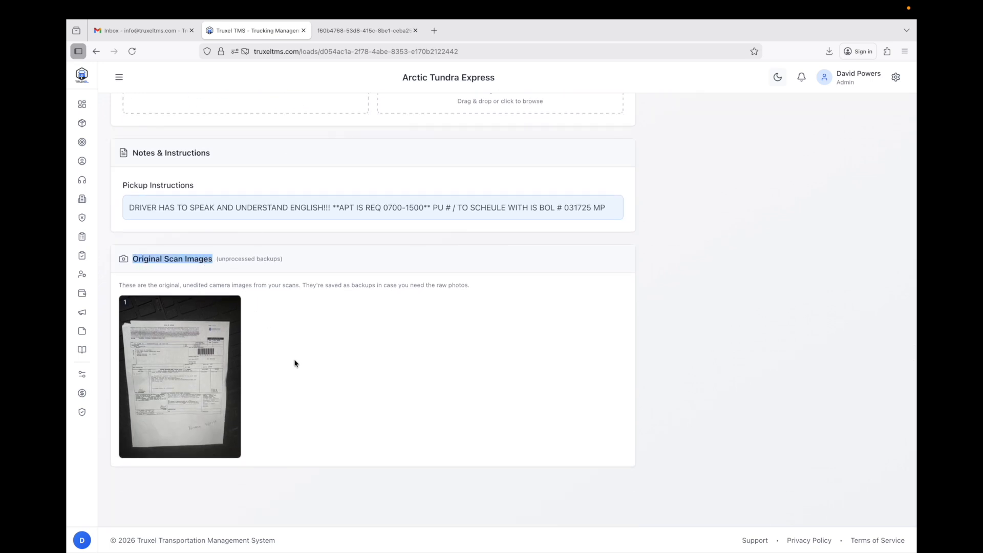
scroll(440, 327, "up", 4)
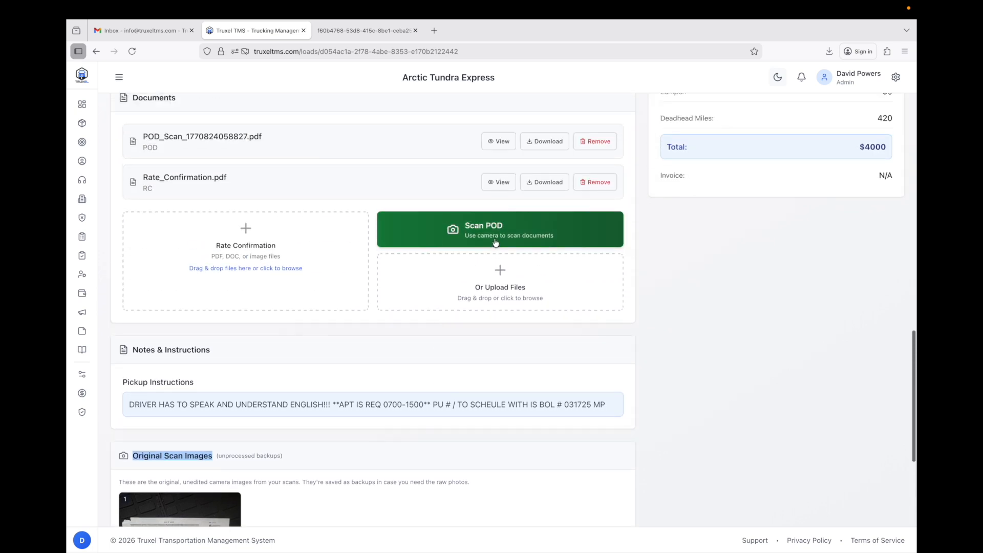
scroll(407, 422, "down", 4)
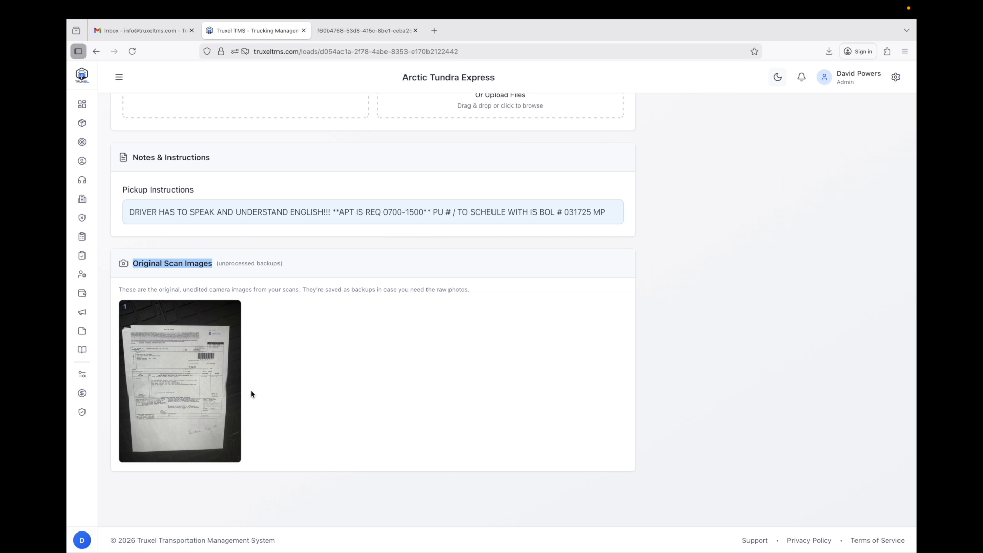
mouse_move(170, 455)
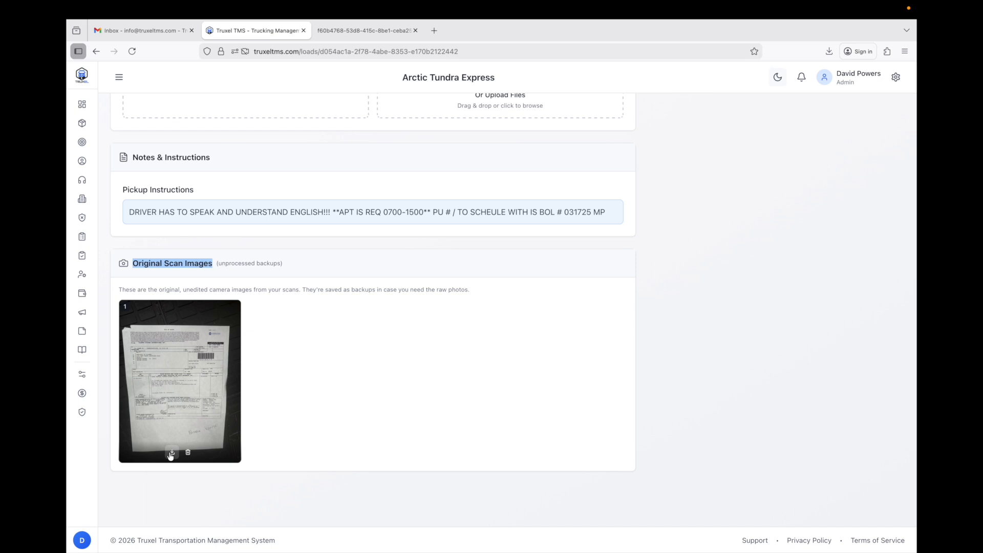
scroll(363, 410, "up", 6)
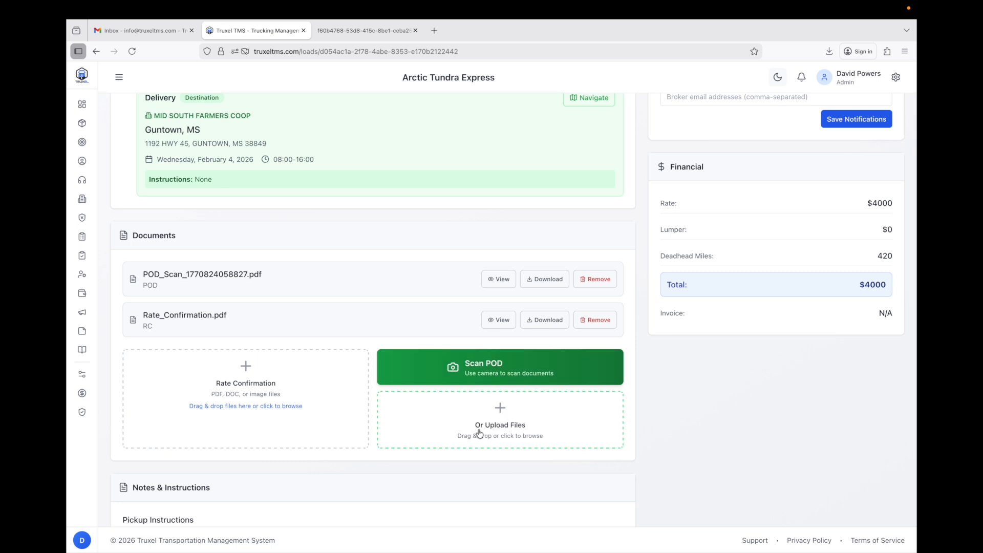
Upload 663070.pdf from Downloads as a POD document, keeping Rate_Confirmation.pdf as RC.
left_click(526, 429)
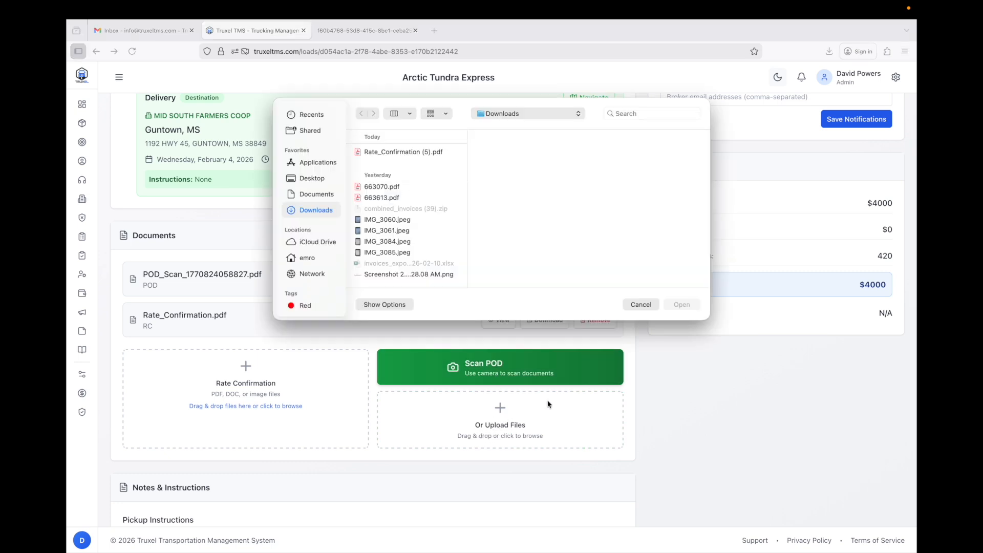
left_click(397, 189)
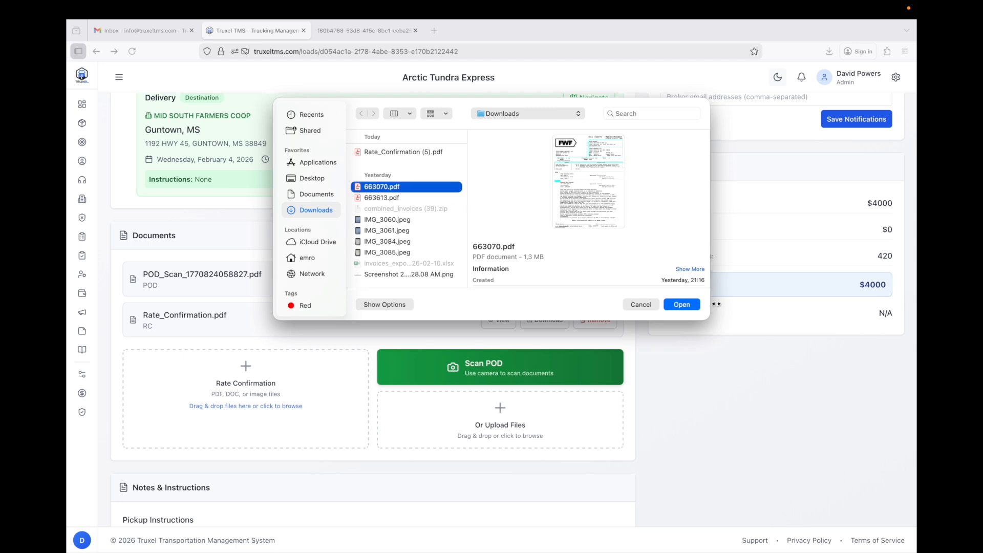
left_click(695, 304)
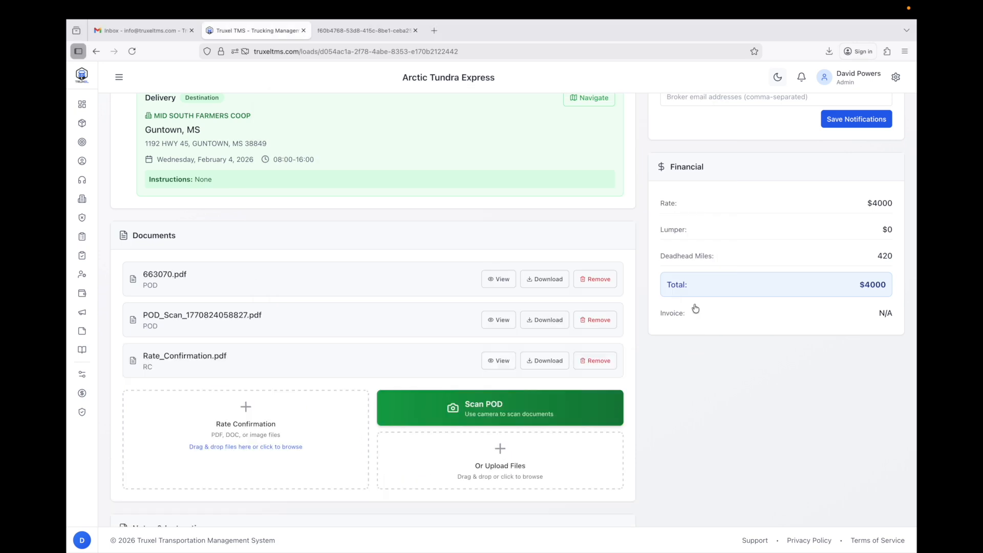
left_click_drag(165, 287, 143, 286)
left_click_drag(159, 328, 144, 328)
double_click(153, 370)
Open the pickup address in Winterset, IA on Google Maps.
scroll(761, 419, "up", 12)
scroll(761, 419, "down", 1)
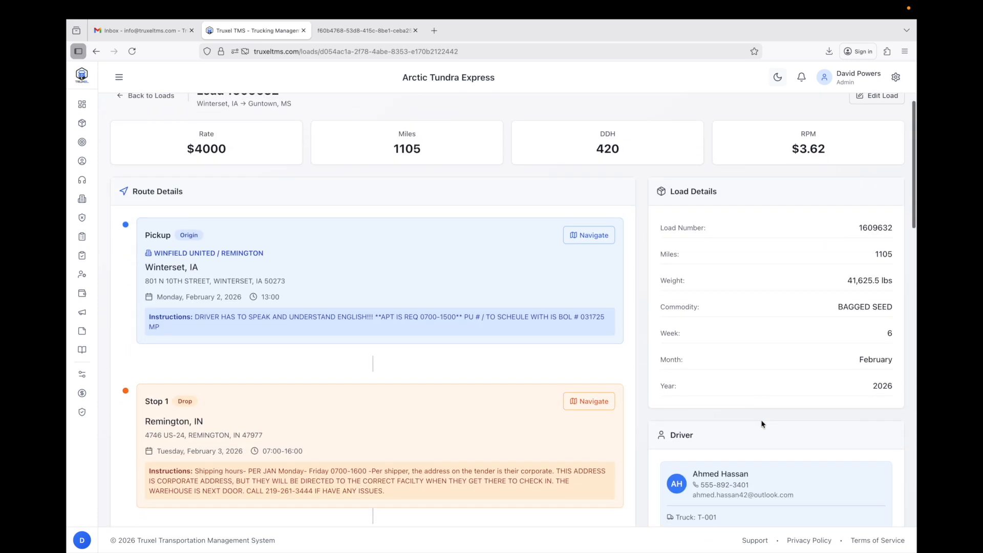
left_click(593, 229)
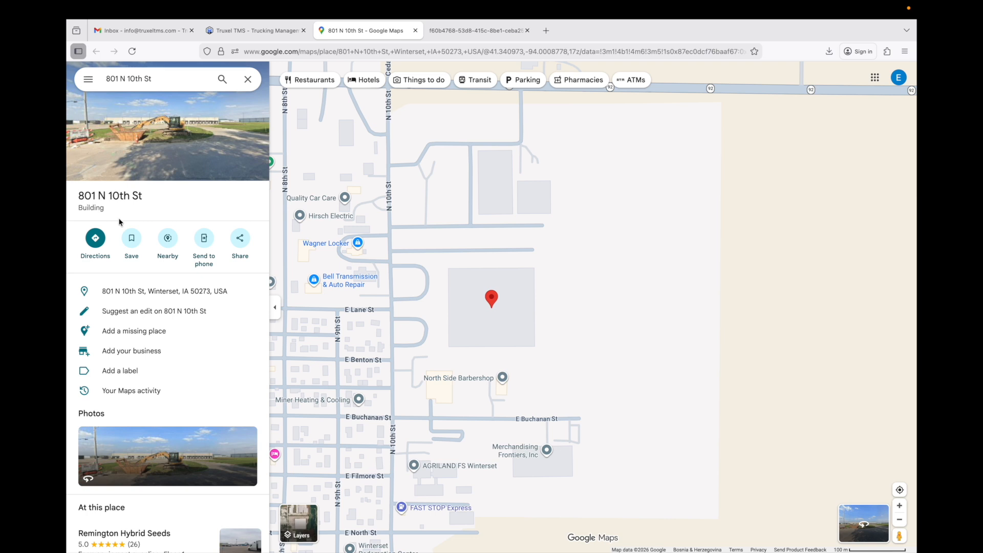
left_click(416, 31)
Close the bill of lading PDF tab and review the load's three documents.
left_click(415, 30)
scroll(410, 205, "up", 1)
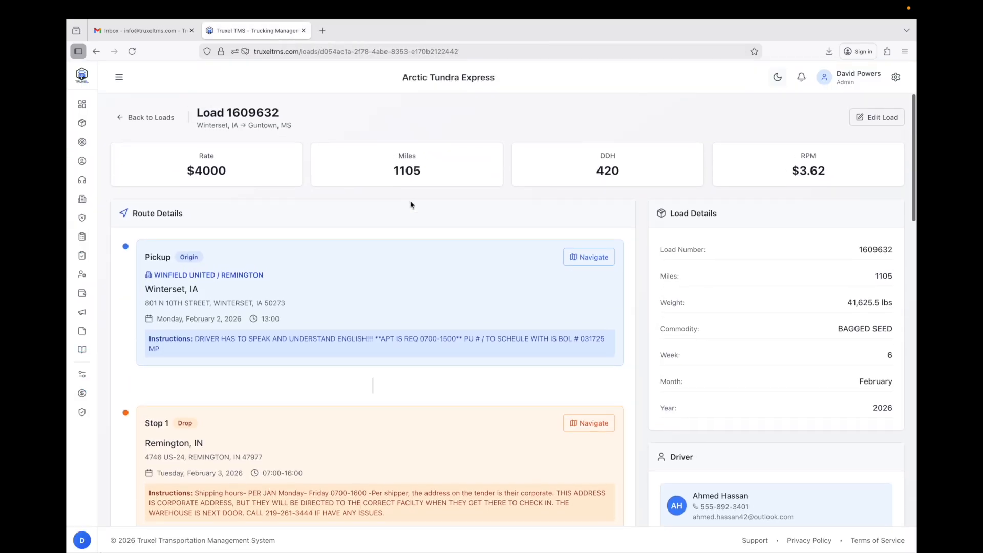
scroll(410, 204, "down", 2)
scroll(410, 204, "down", 1)
scroll(410, 204, "up", 2)
scroll(411, 205, "down", 5)
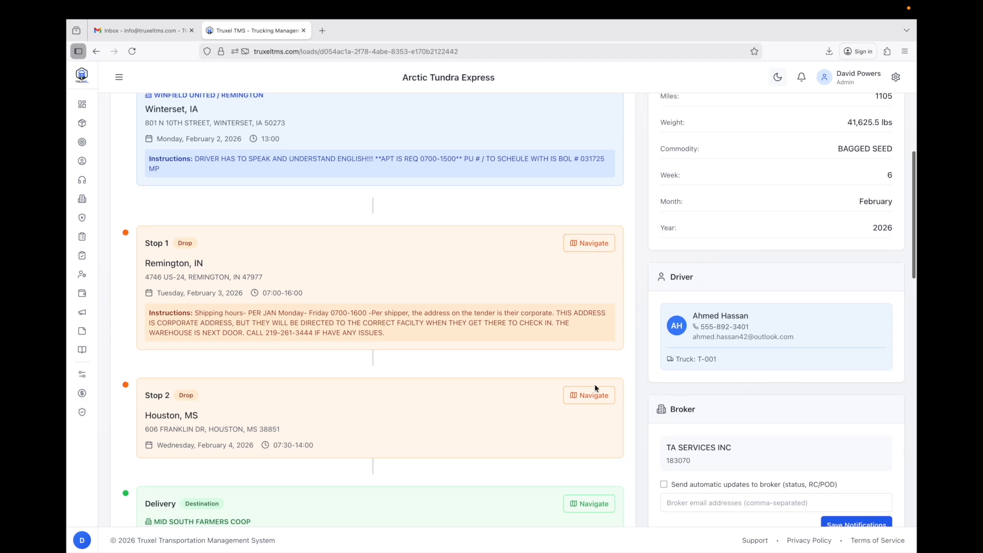
scroll(595, 386, "down", 1)
scroll(596, 388, "down", 15)
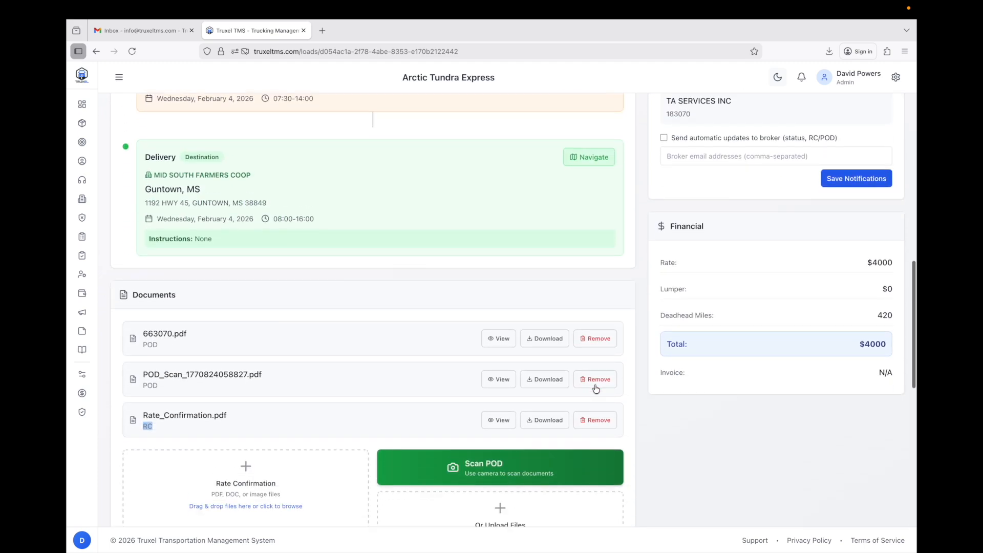
scroll(594, 388, "up", 10)
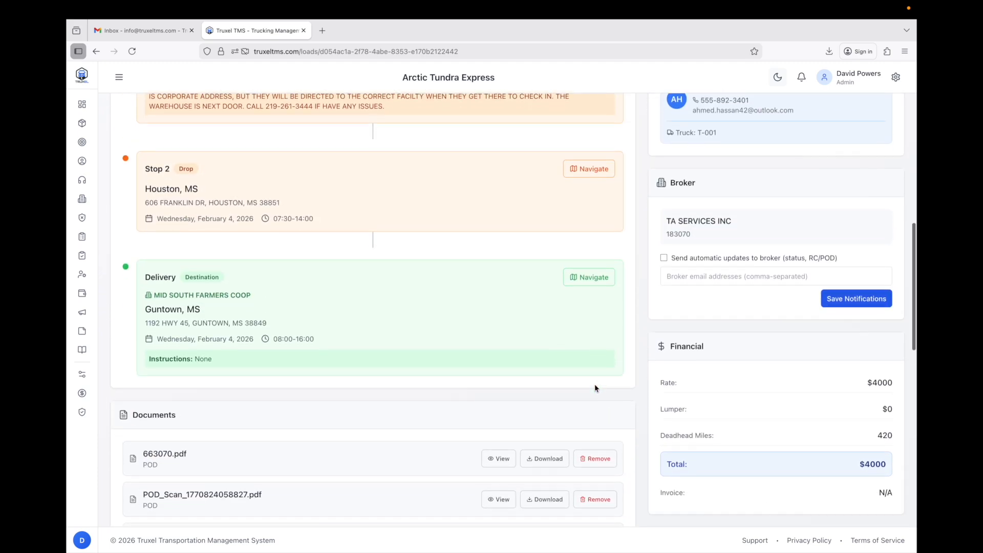
scroll(621, 387, "down", 1)
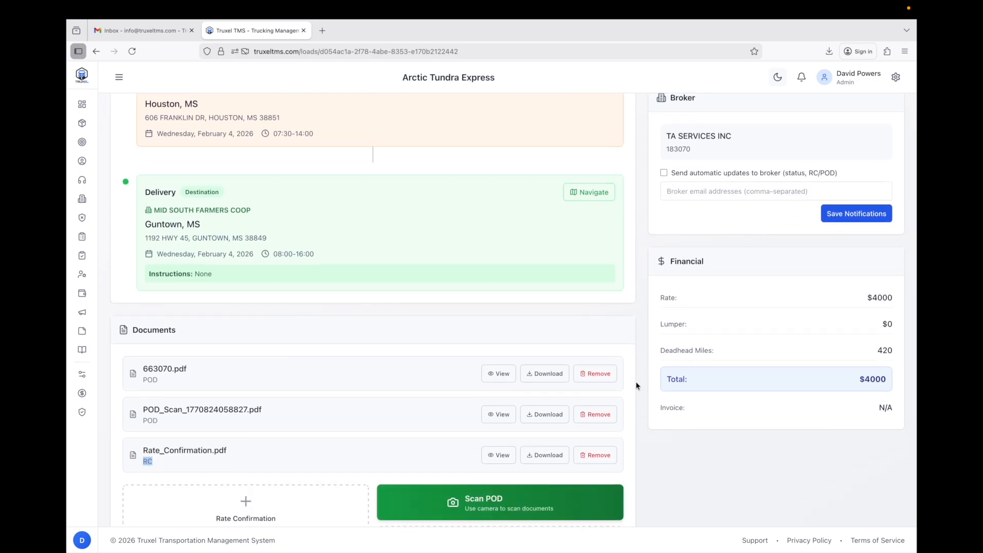
scroll(637, 386, "up", 10)
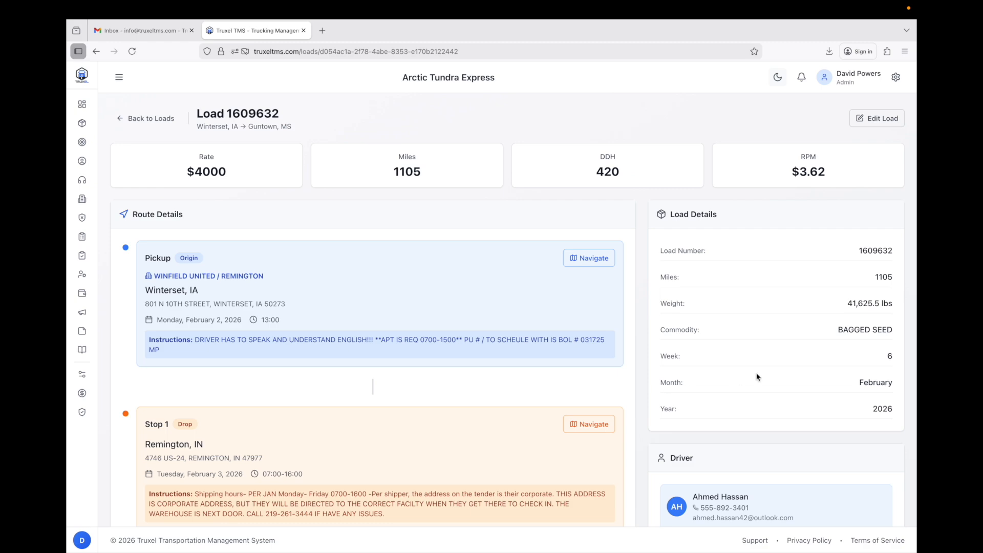
Cancel out of load 1609632's edit form and focus the Search loads box.
left_click(878, 125)
scroll(682, 235, "down", 10)
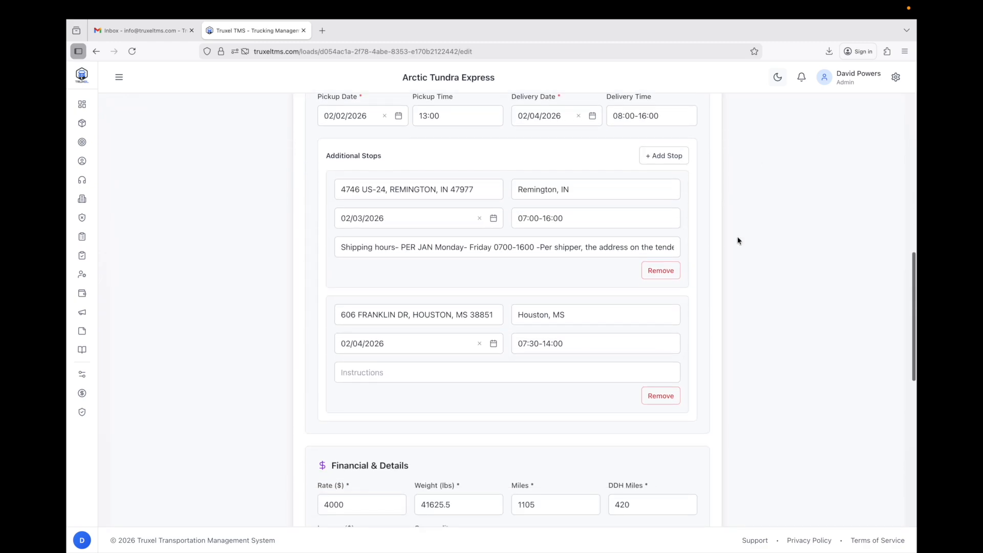
scroll(728, 240, "down", 10)
left_click(605, 482)
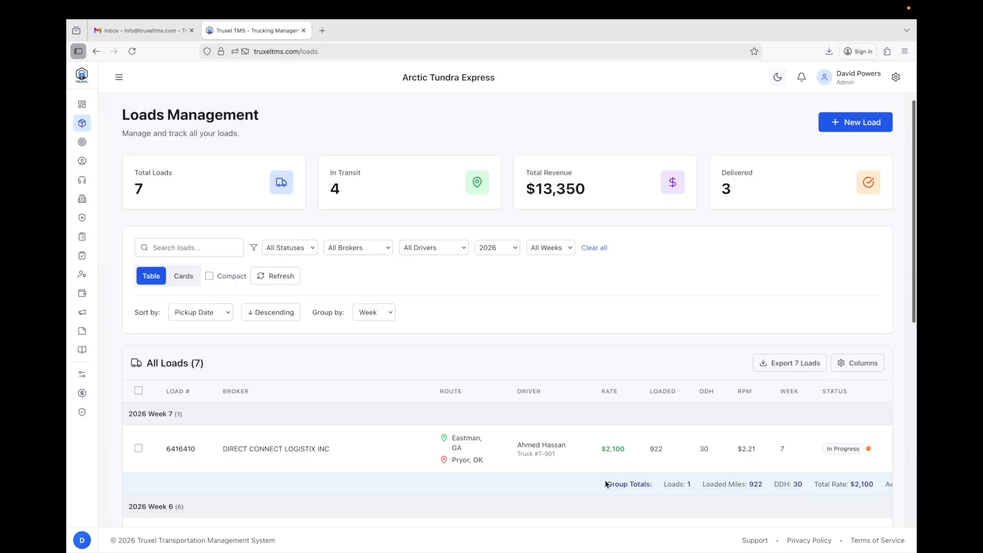
scroll(494, 304, "down", 3)
scroll(494, 256, "up", 3)
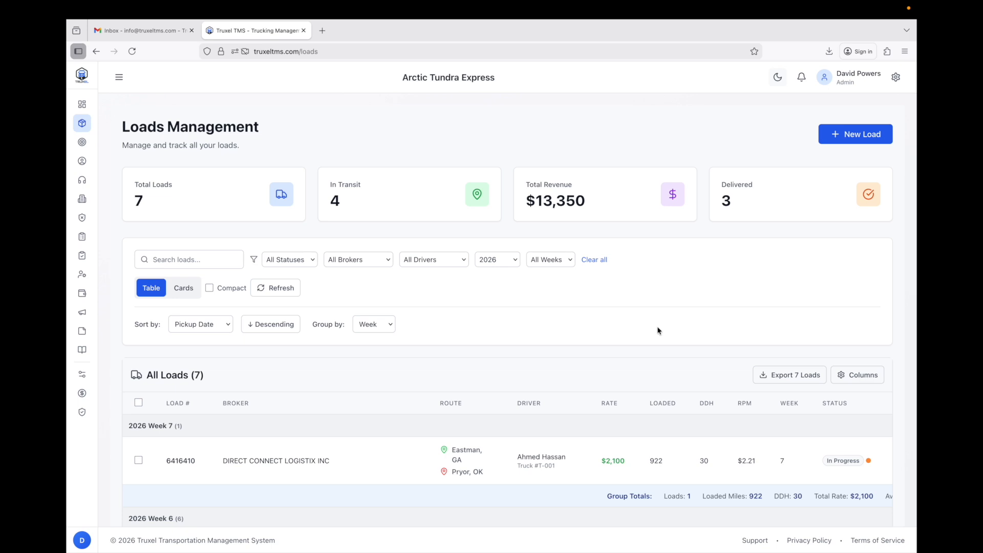
left_click(207, 252)
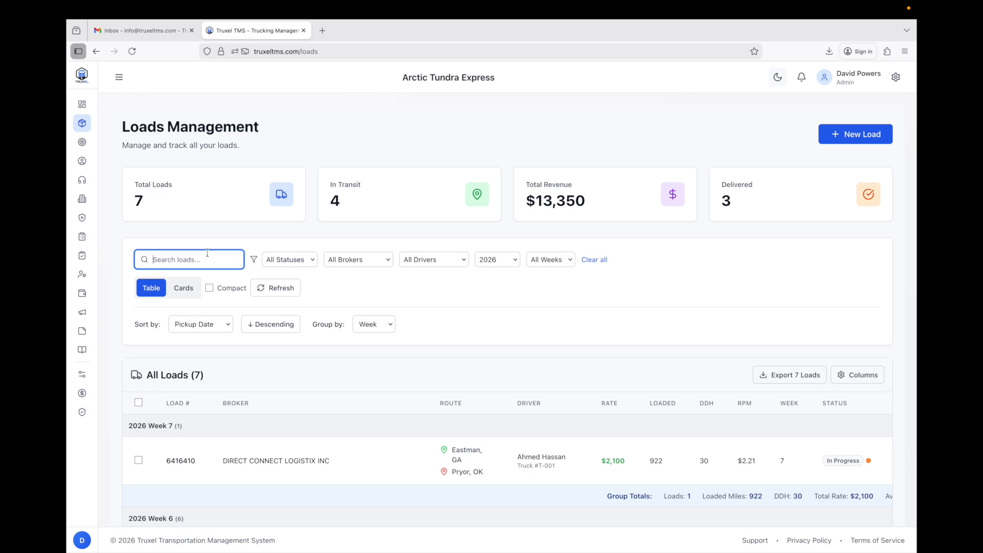
Search loads for 'Canton, OH' to see its two loads, then clear all filters to show all 11.
scroll(476, 425, "down", 5)
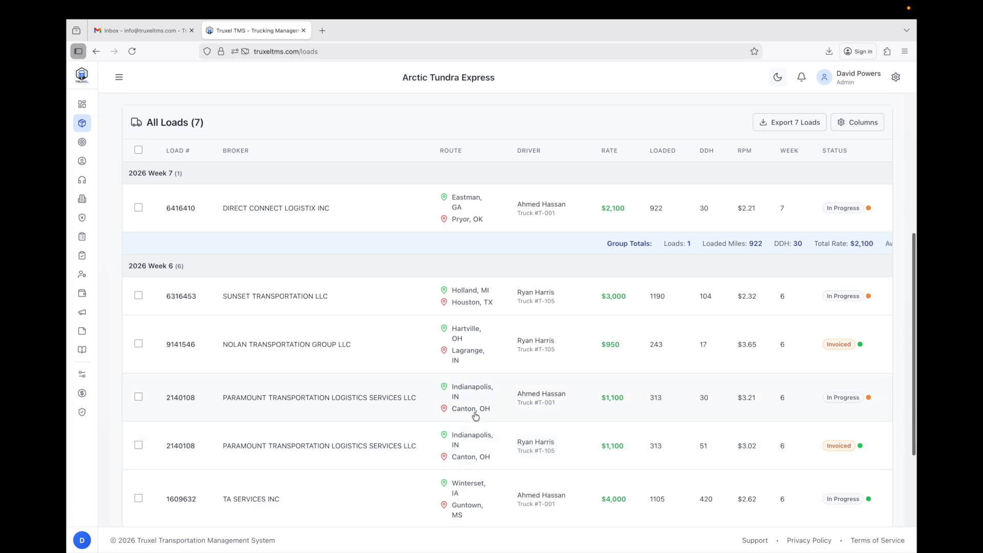
scroll(500, 416, "up", 5)
type("Canton, OH")
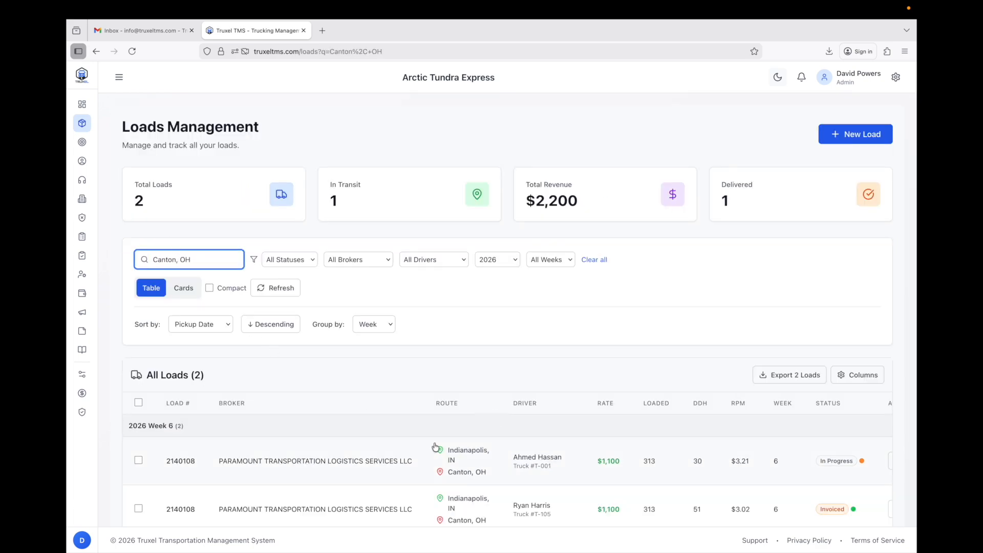
scroll(489, 475, "down", 1)
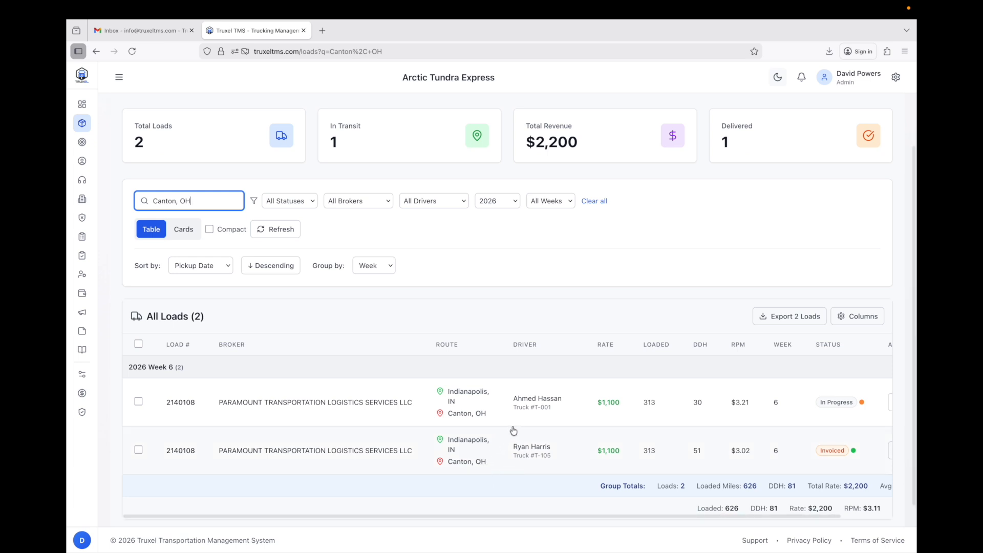
scroll(514, 431, "up", 1)
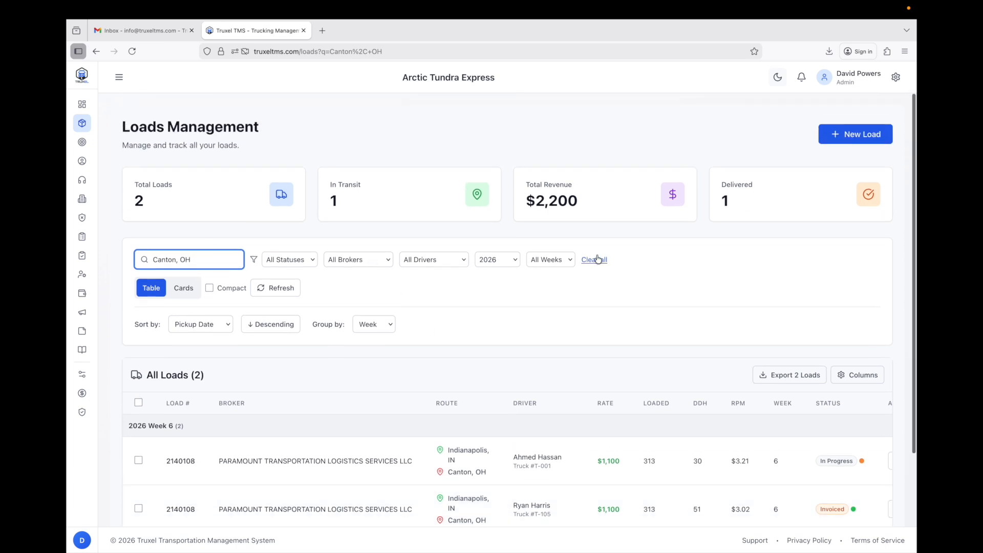
left_click(602, 261)
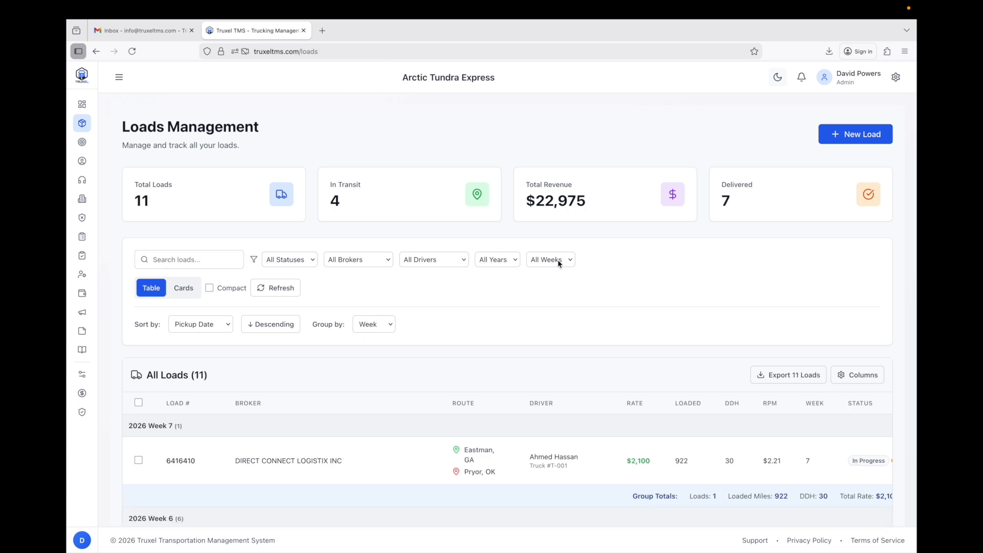
left_click(310, 259)
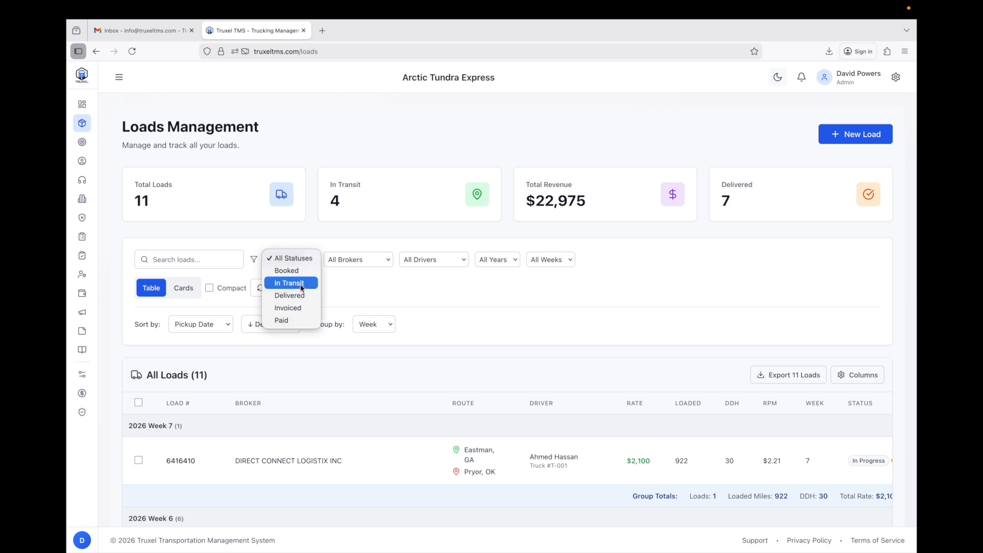
left_click(361, 247)
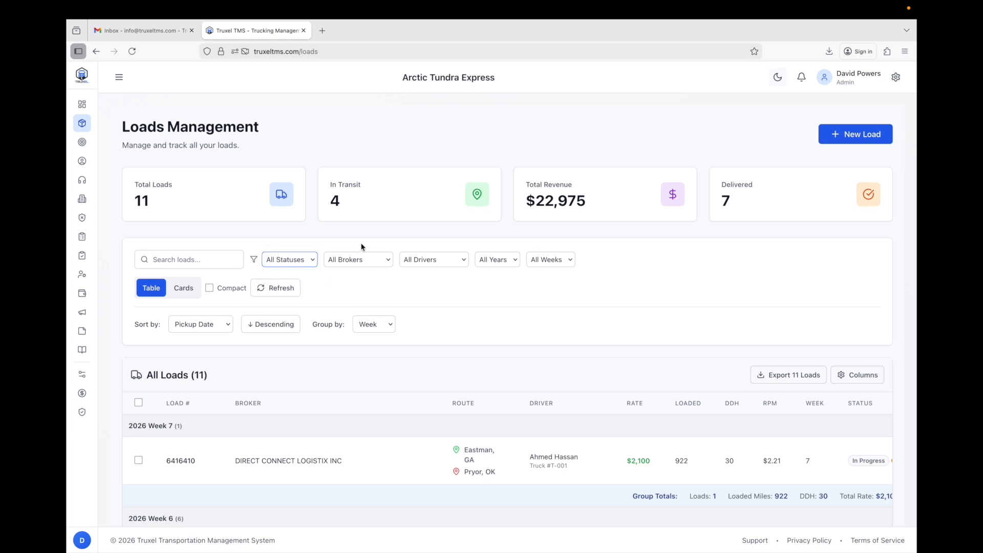
left_click(386, 260)
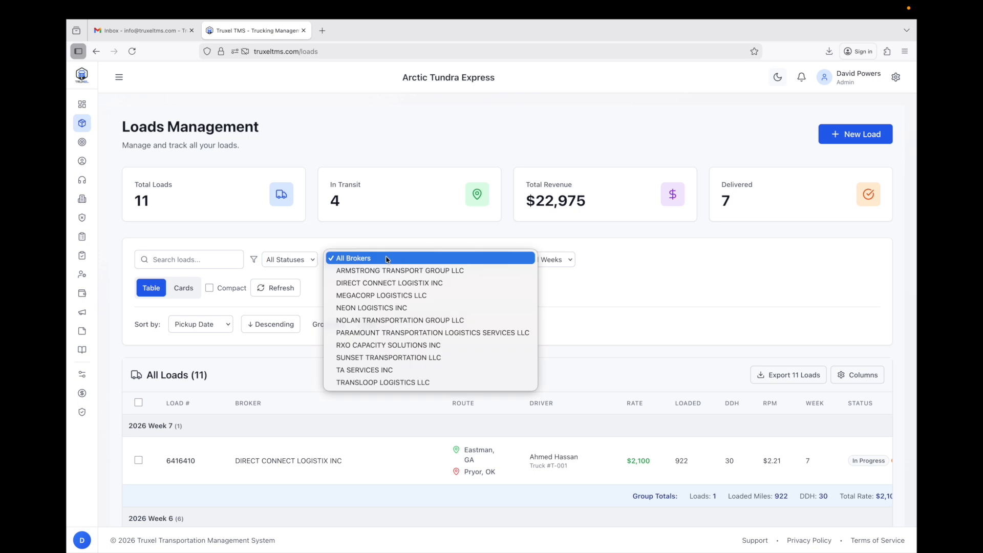
left_click(404, 237)
left_click(451, 261)
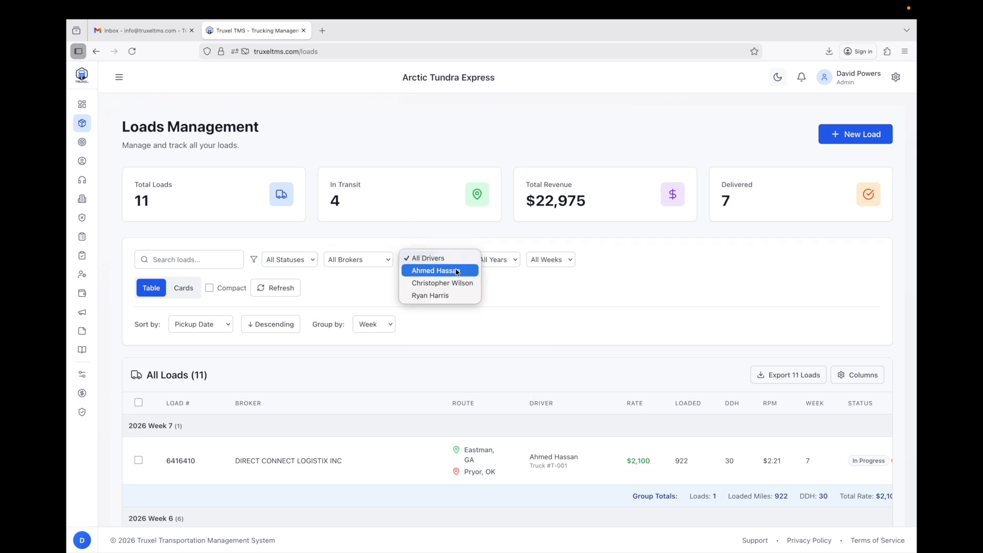
left_click(500, 248)
left_click(507, 260)
left_click(526, 273)
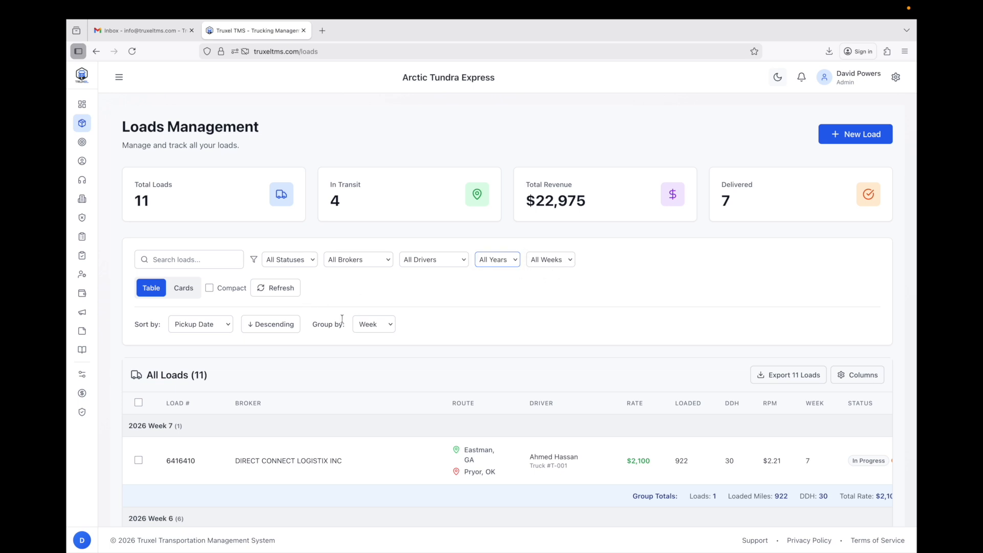
left_click(385, 325)
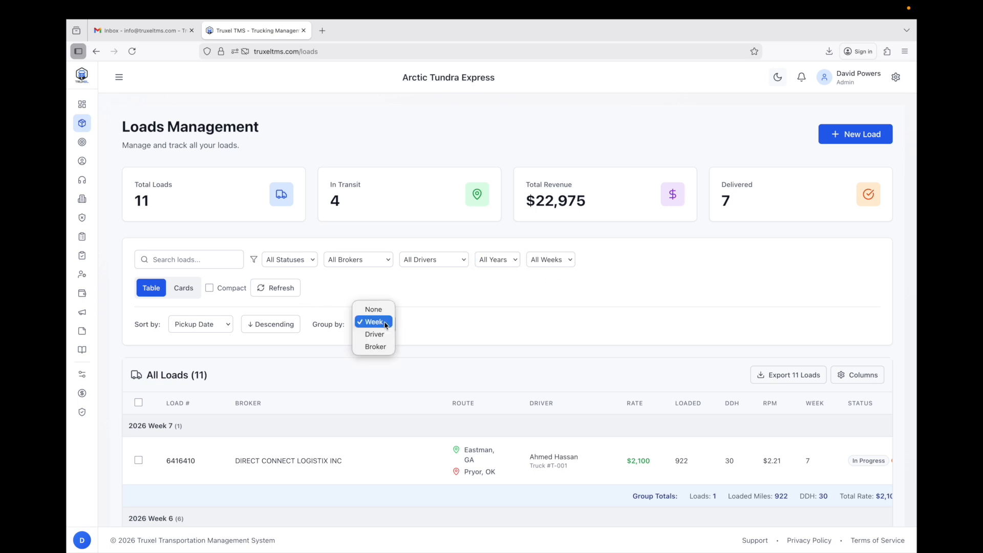
key("Down")
key("Down")
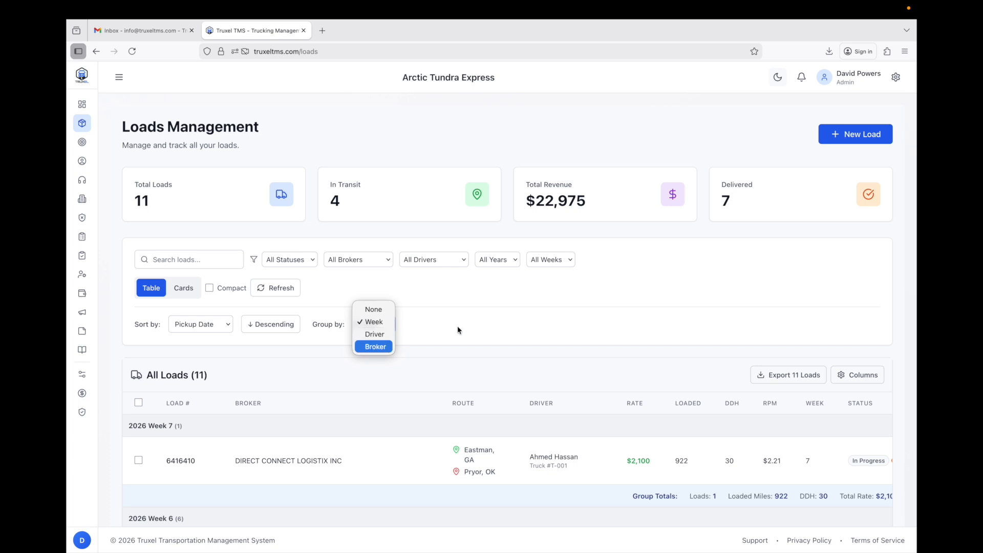
left_click(465, 314)
Scroll through the week-grouped loads table, sideways and back to the top.
scroll(466, 315, "down", 5)
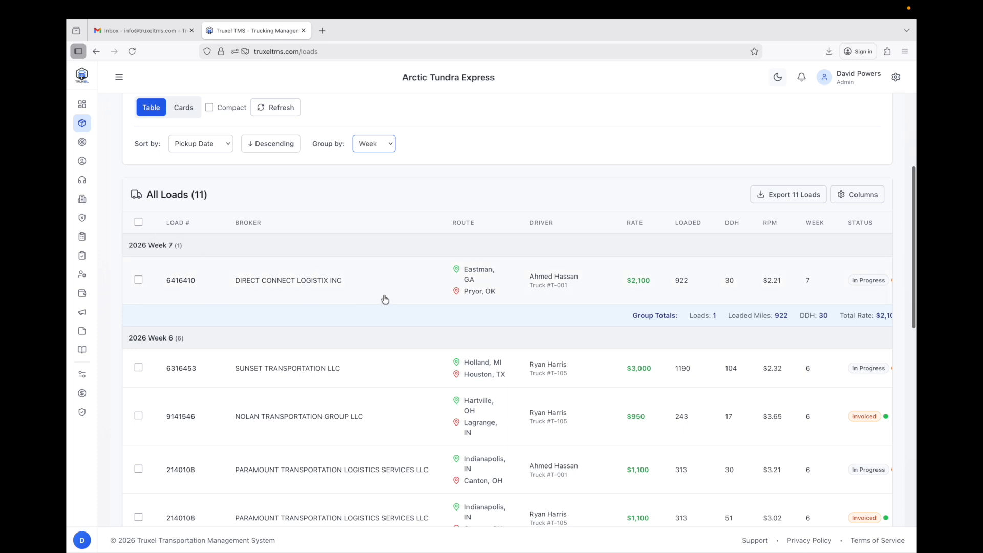
scroll(619, 297, "down", 2)
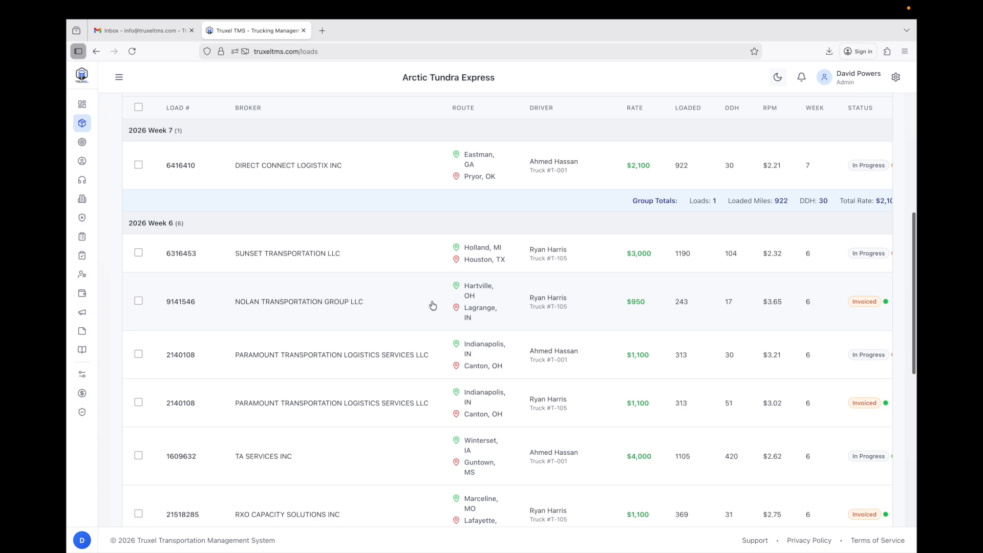
scroll(362, 310, "down", 2)
scroll(363, 309, "up", 1)
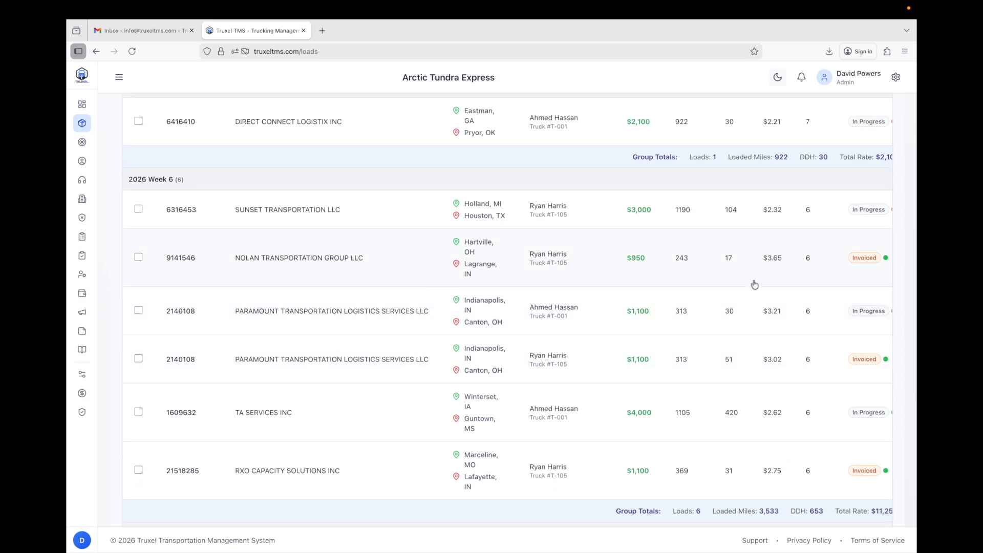
scroll(824, 305, "down", 1)
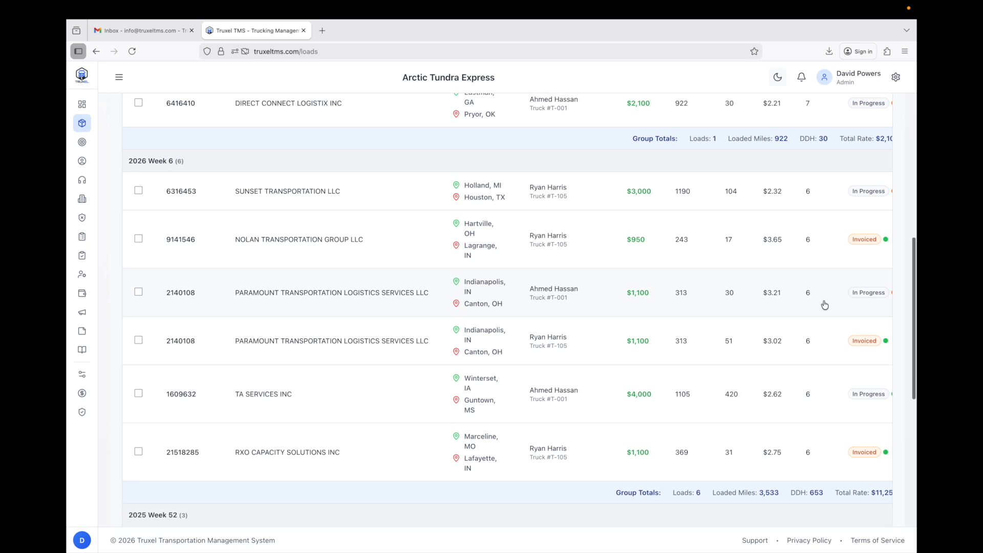
scroll(823, 306, "up", 1)
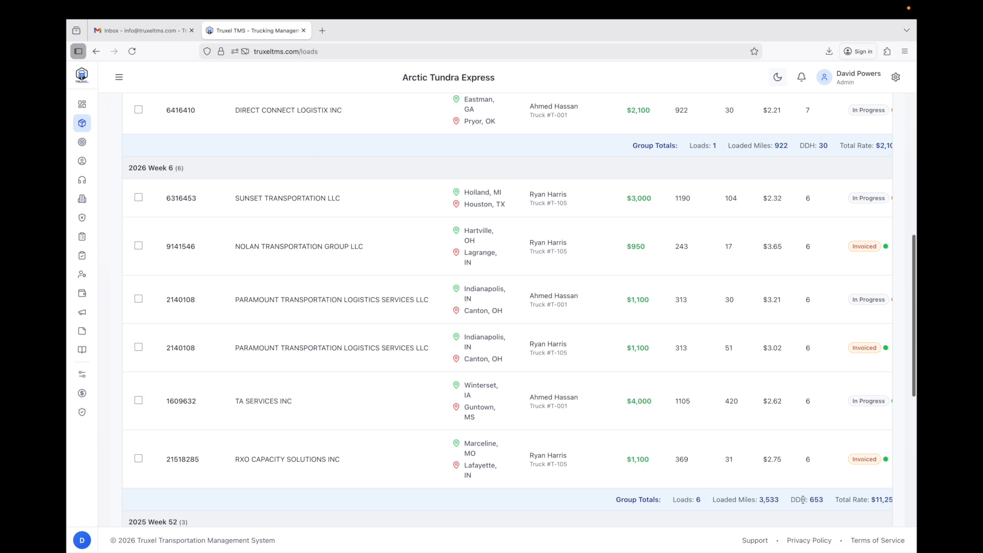
scroll(838, 502, "right", 3)
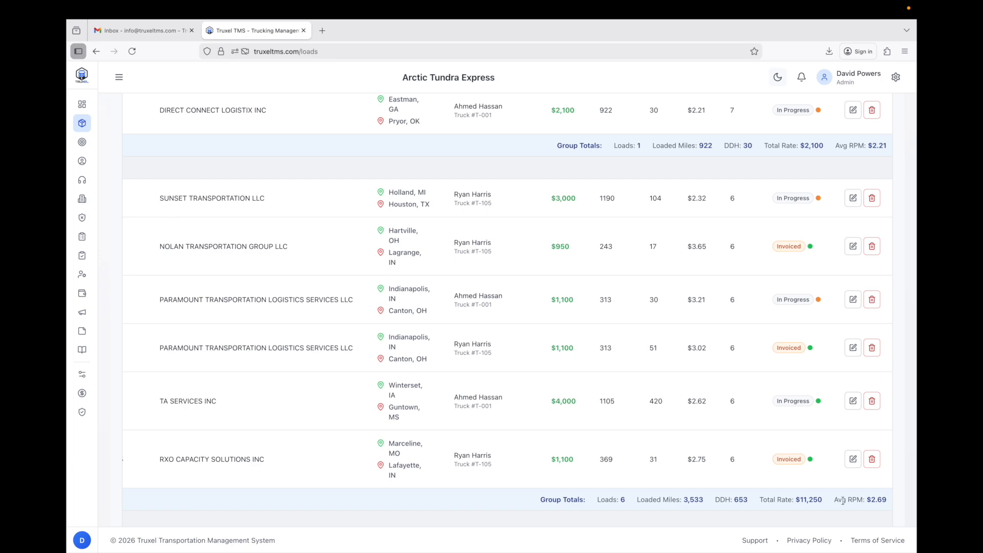
scroll(843, 501, "up", 7)
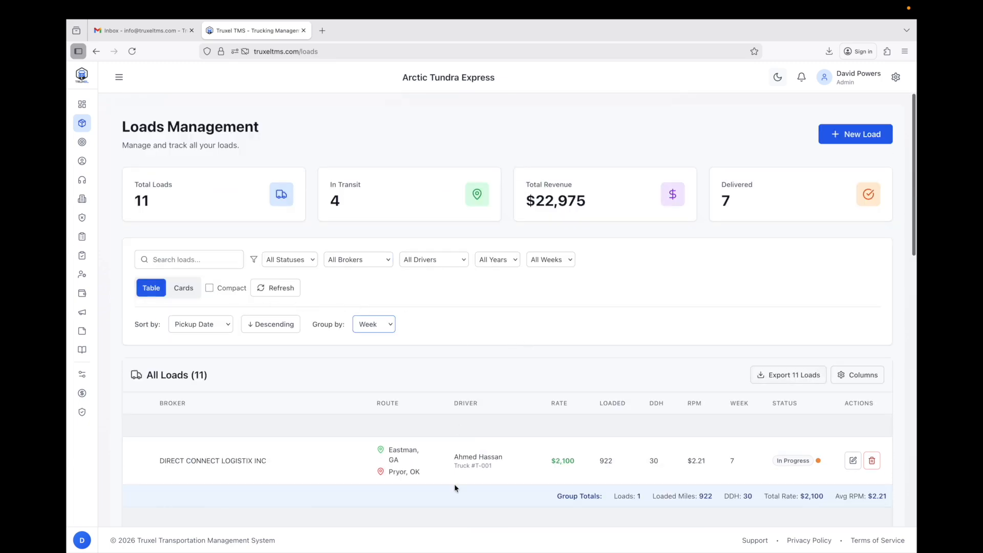
scroll(453, 488, "left", 5)
Switch the loads table to the compact layout and scroll down to view all four week groups.
left_click(209, 288)
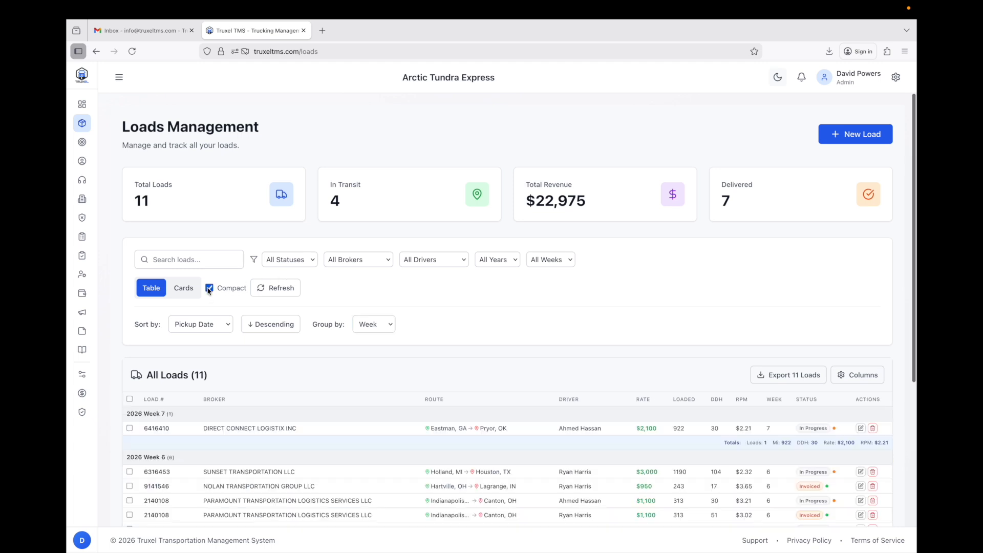
scroll(588, 322, "down", 1)
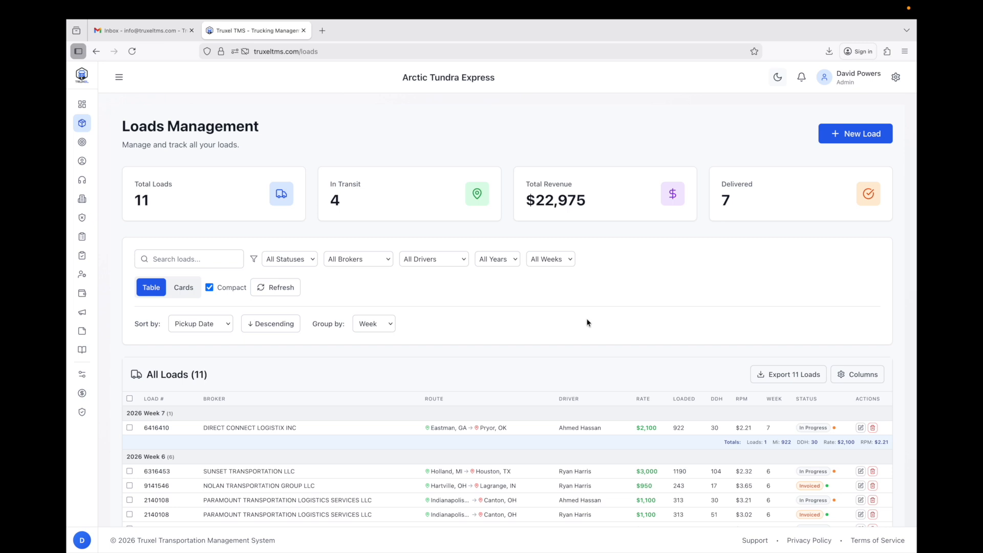
scroll(587, 323, "down", 4)
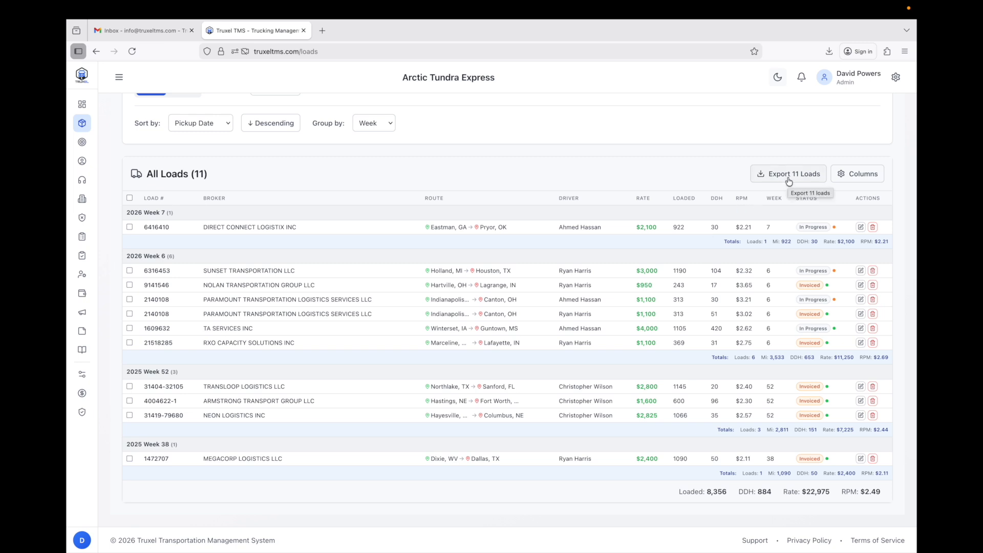
Hide the Broker column in Choose Columns.
left_click(873, 179)
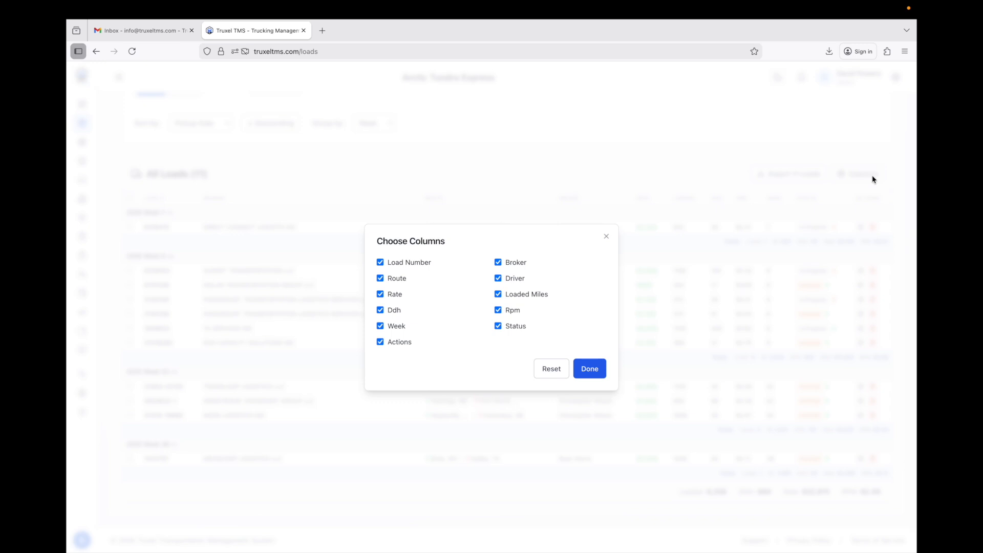
left_click(609, 244)
left_click(869, 175)
left_click(498, 262)
left_click(589, 370)
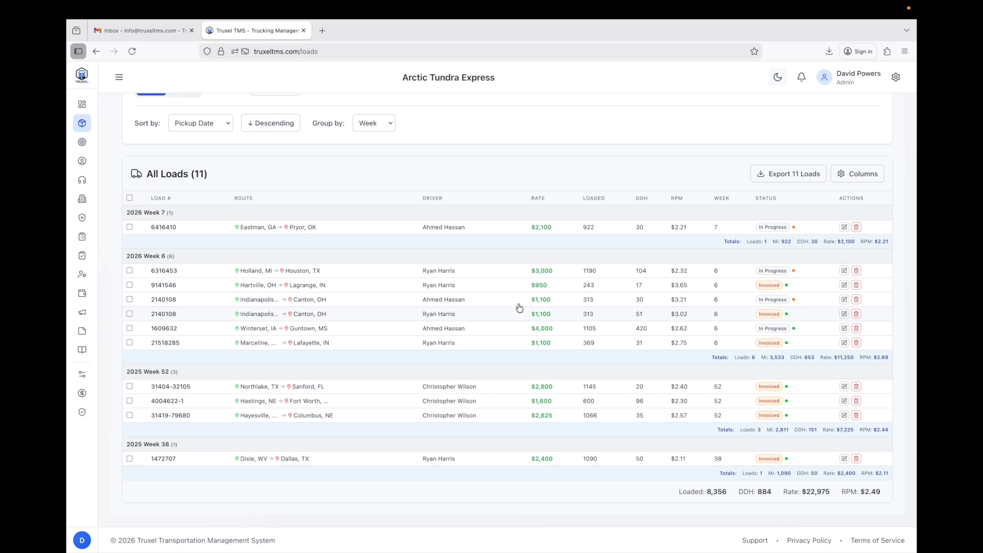
Restore the Broker column so every column shows in the loads table again.
left_click(851, 174)
left_click(498, 262)
left_click(591, 369)
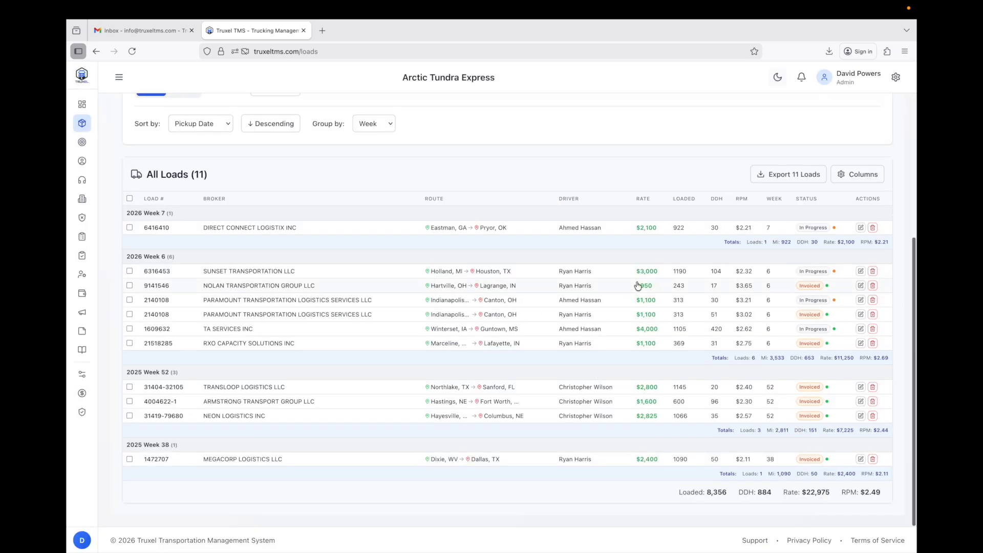
scroll(638, 286, "up", 1)
Filter the loads to Week 7, showing its single $2,100 load, then clear the filter.
scroll(516, 255, "up", 3)
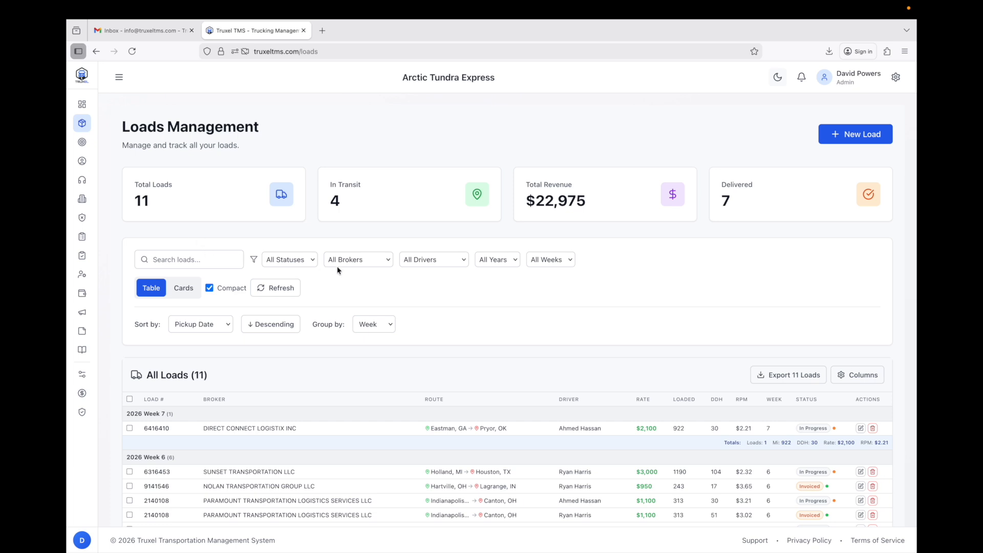
left_click(549, 261)
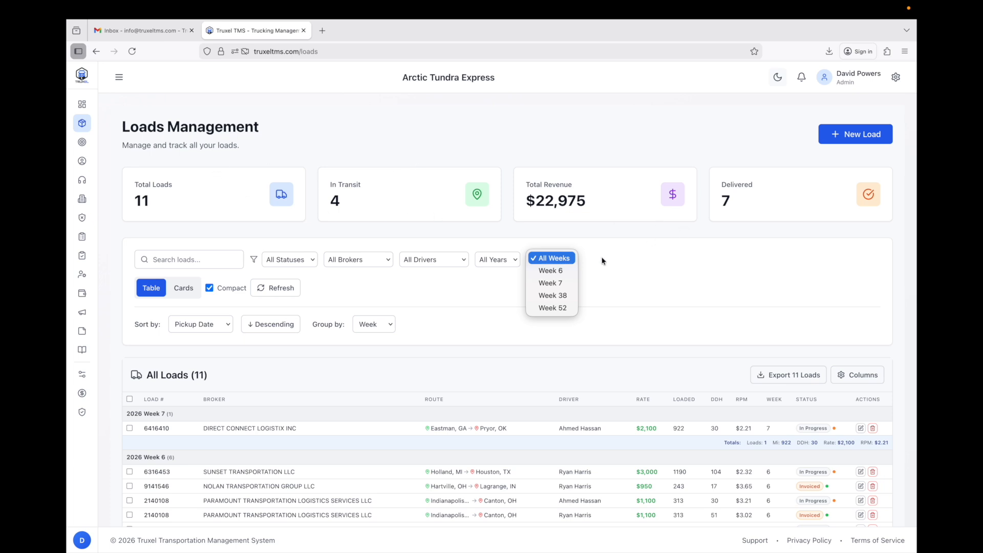
left_click(558, 284)
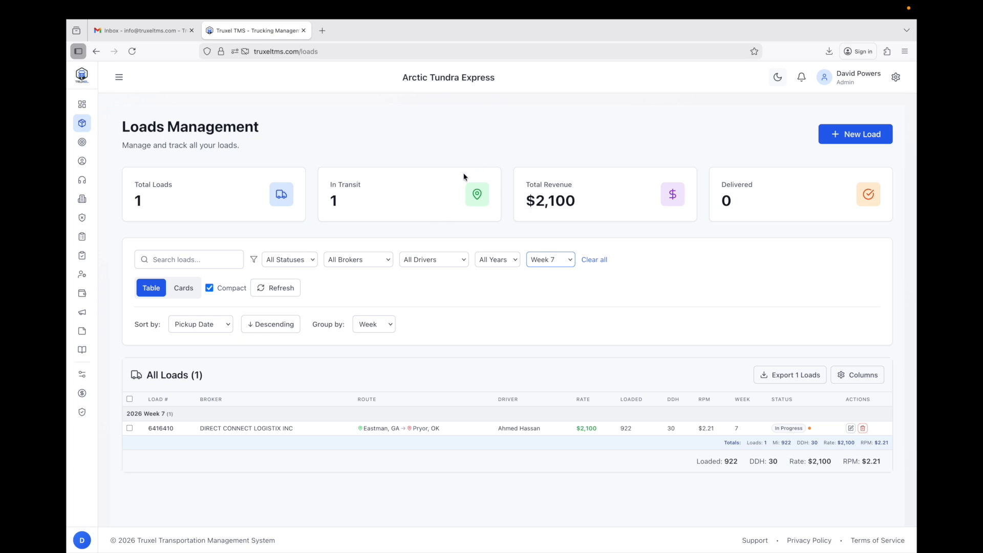
left_click(596, 261)
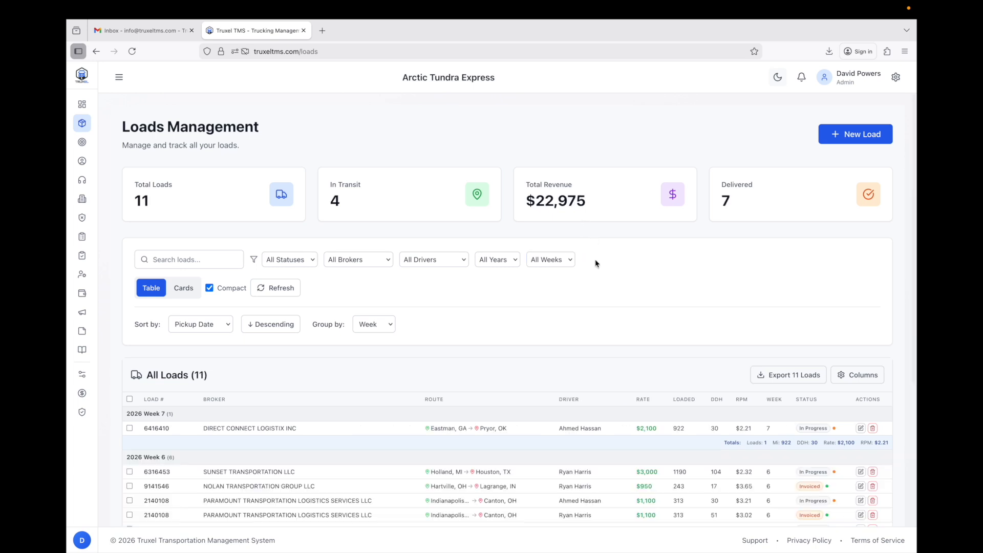
Browse the 11 loads as cards, then return to the week-grouped table view.
left_click(183, 293)
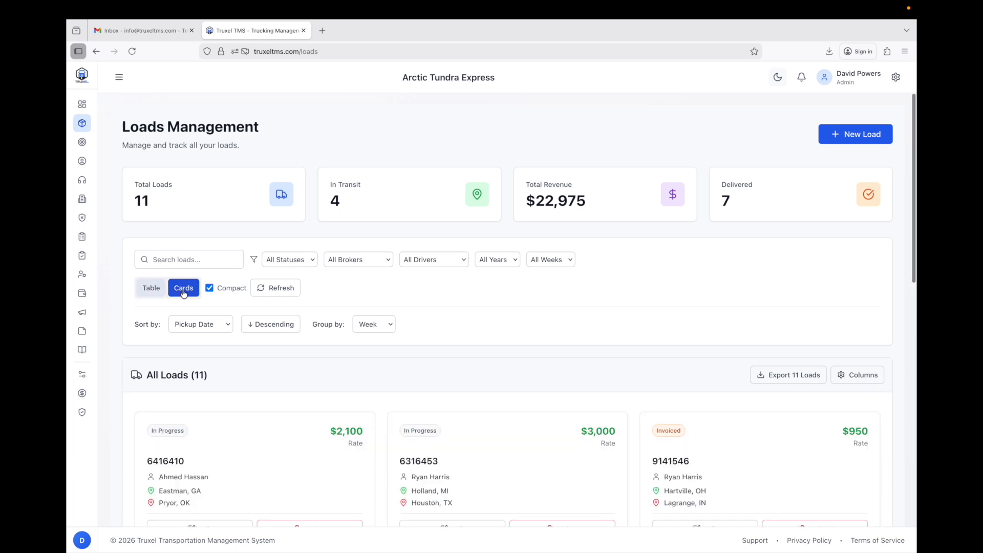
scroll(369, 310, "down", 5)
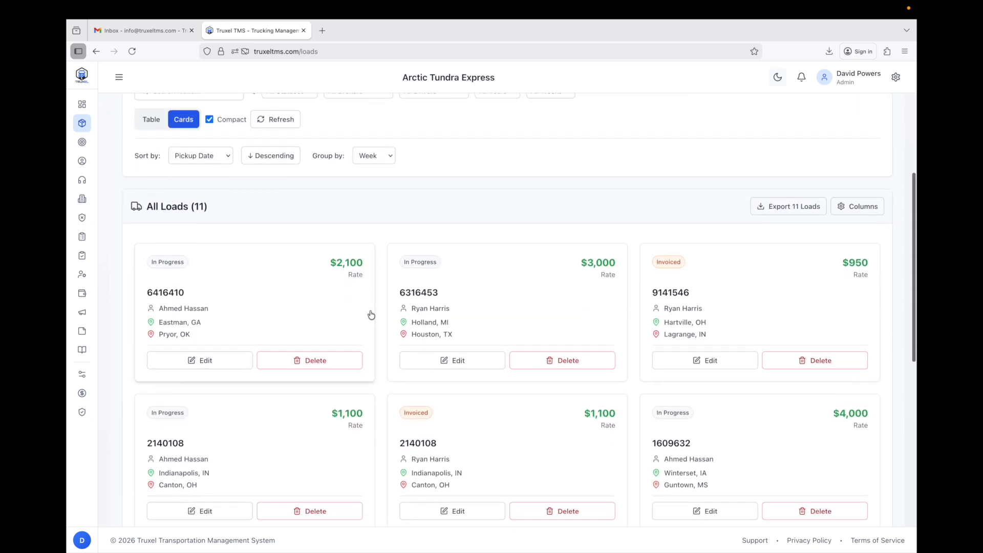
scroll(374, 333, "down", 3)
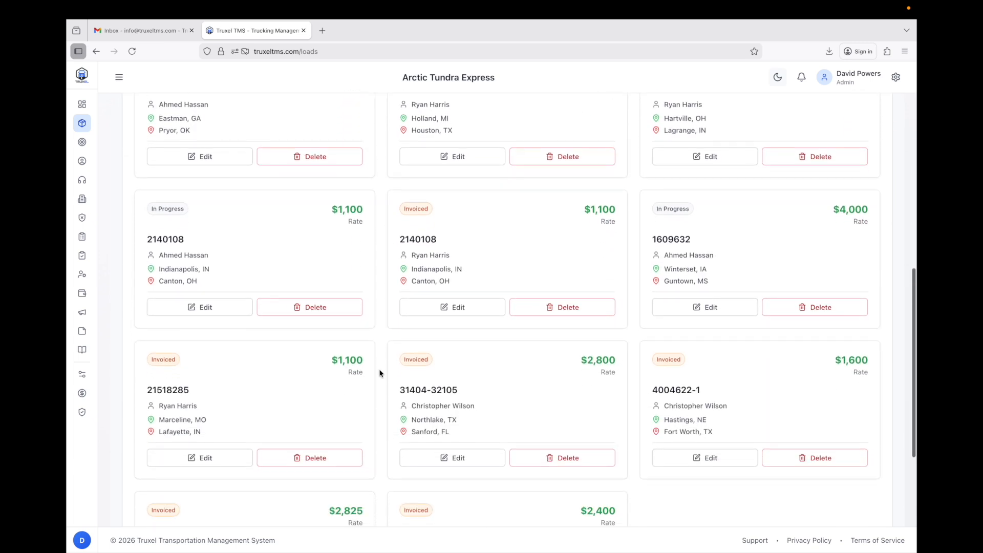
scroll(379, 369, "up", 8)
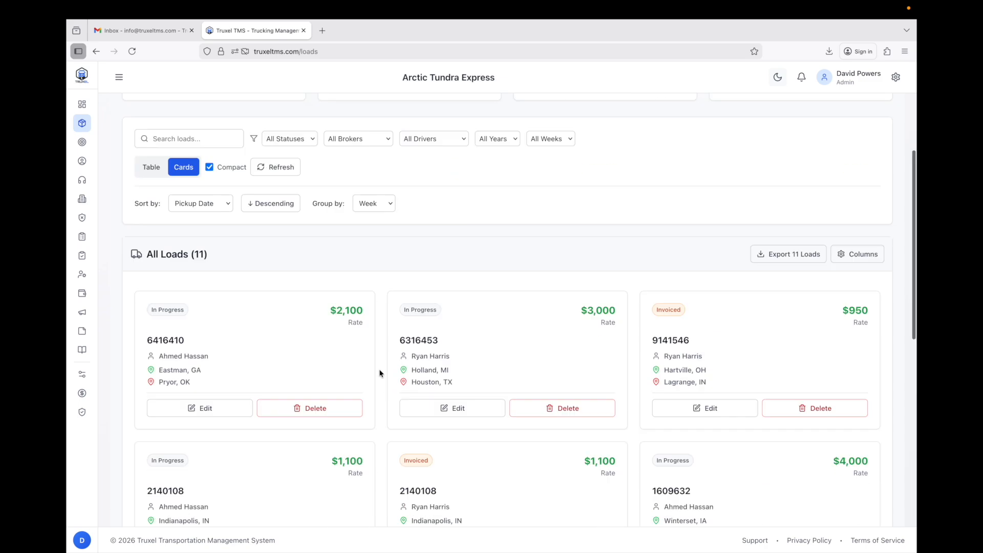
left_click(153, 290)
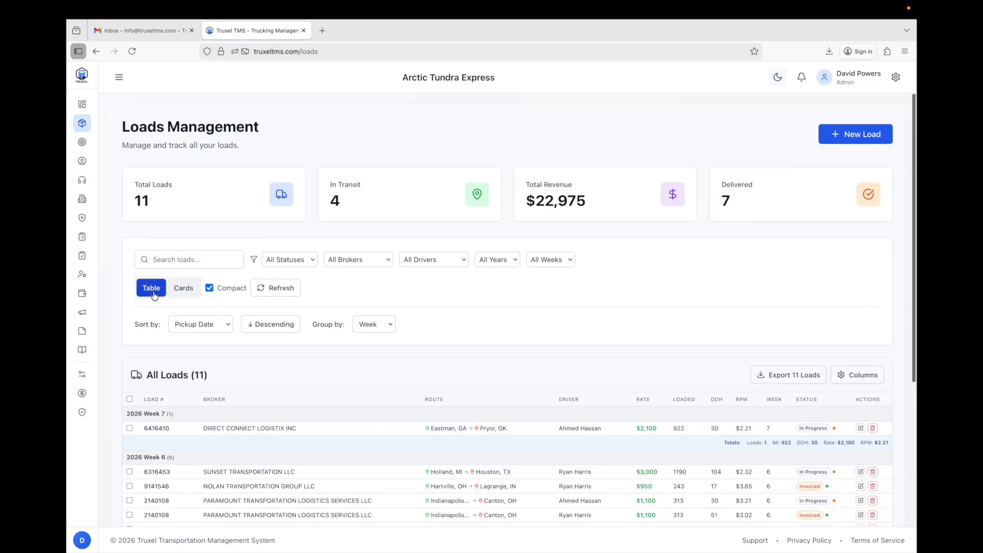